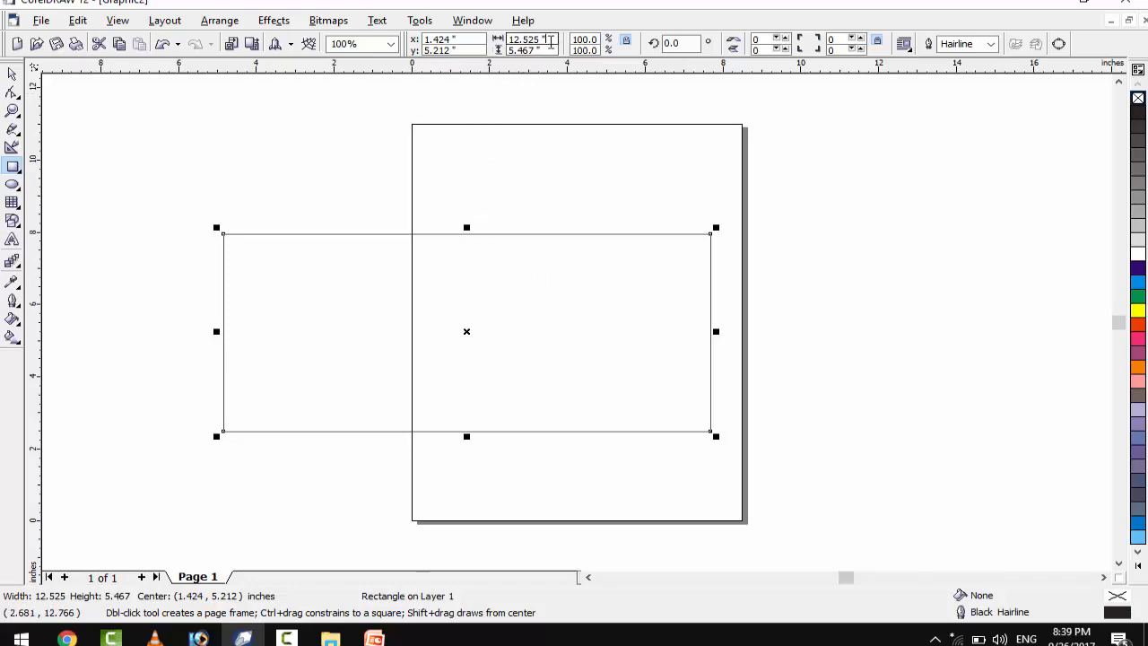
# Resize the rectangle to 5.0 × 2.5 inches and move it fully inside the page, centred at about x 3.85, y 5.21 inches.
pyautogui.click(530, 39)
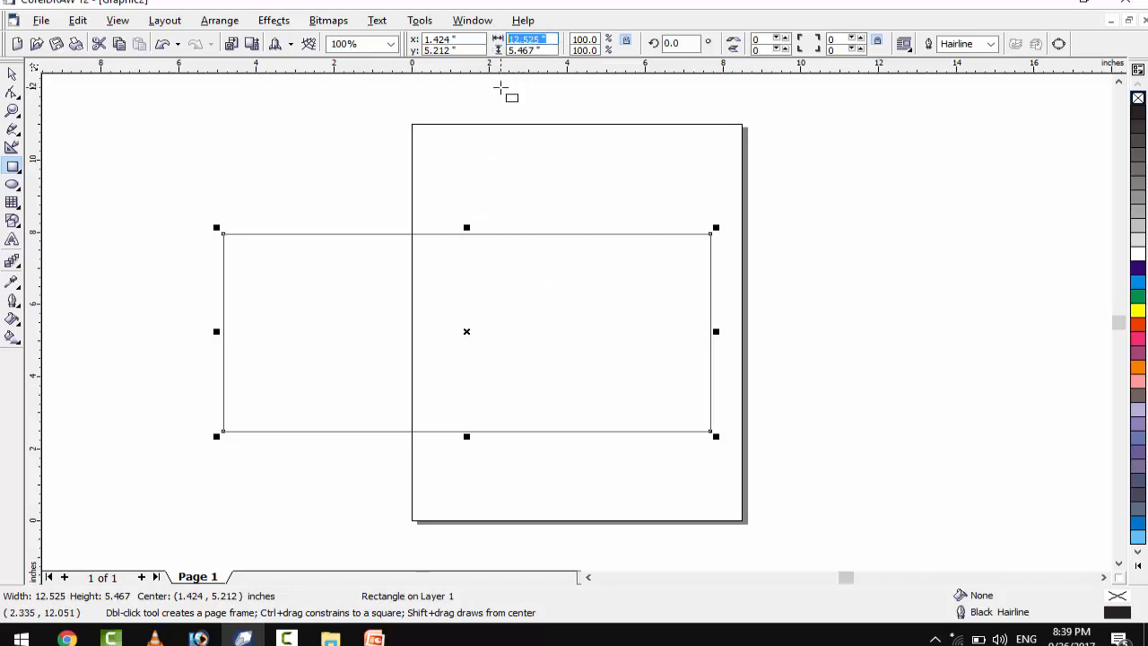
pyautogui.write('5.0')
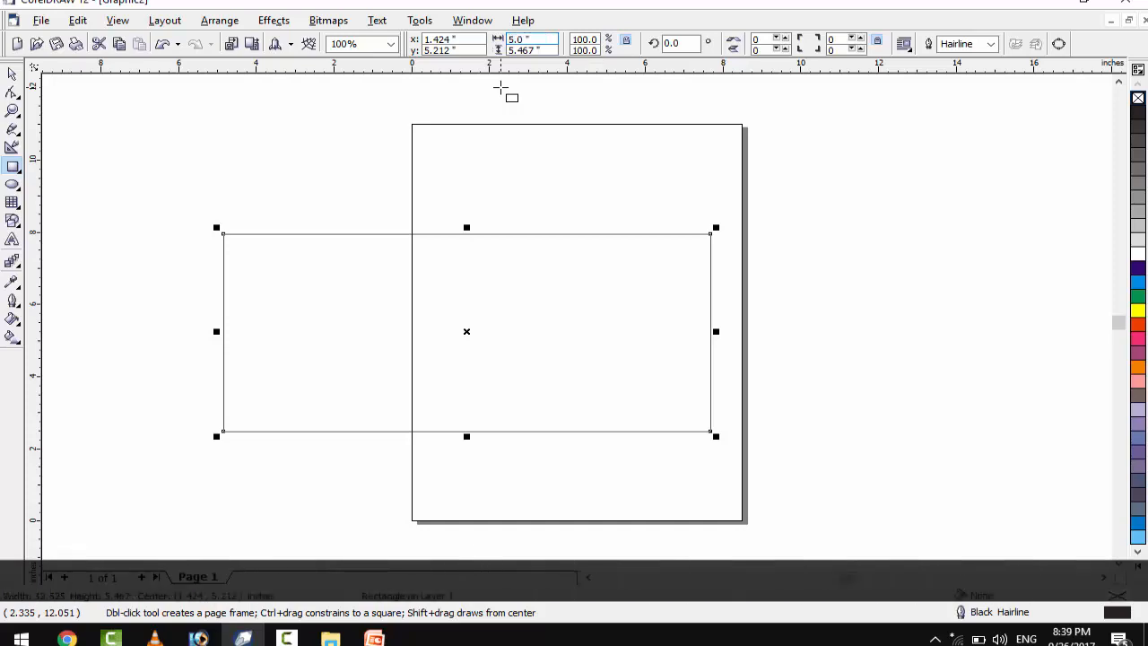
pyautogui.press('Tab')
pyautogui.write('2.')
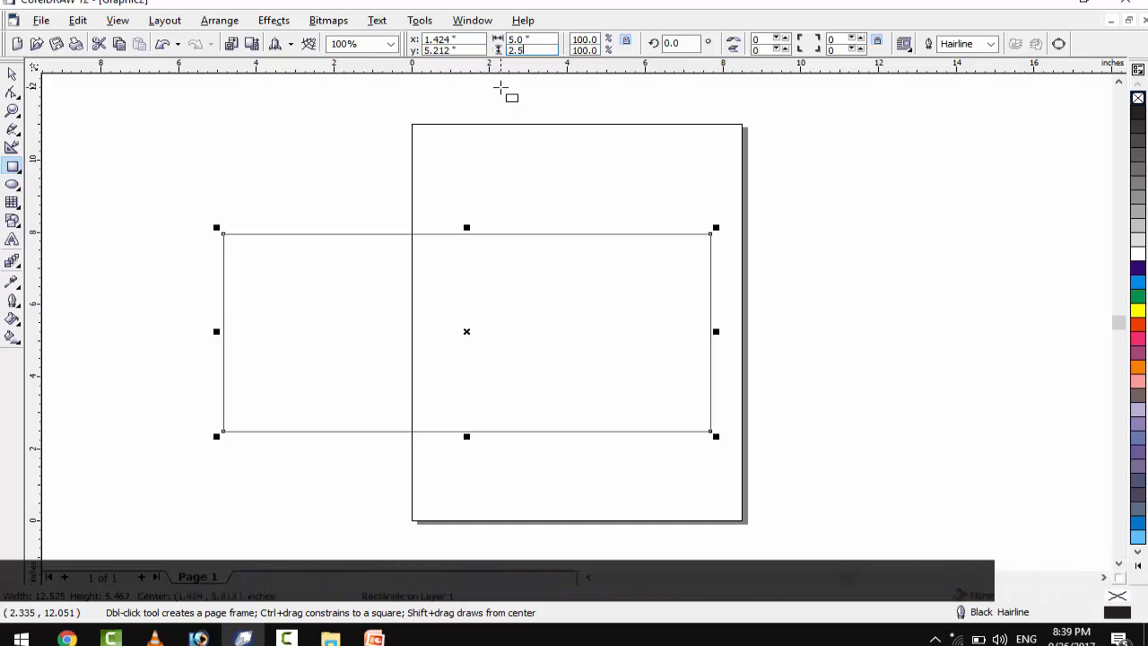
pyautogui.press('Return')
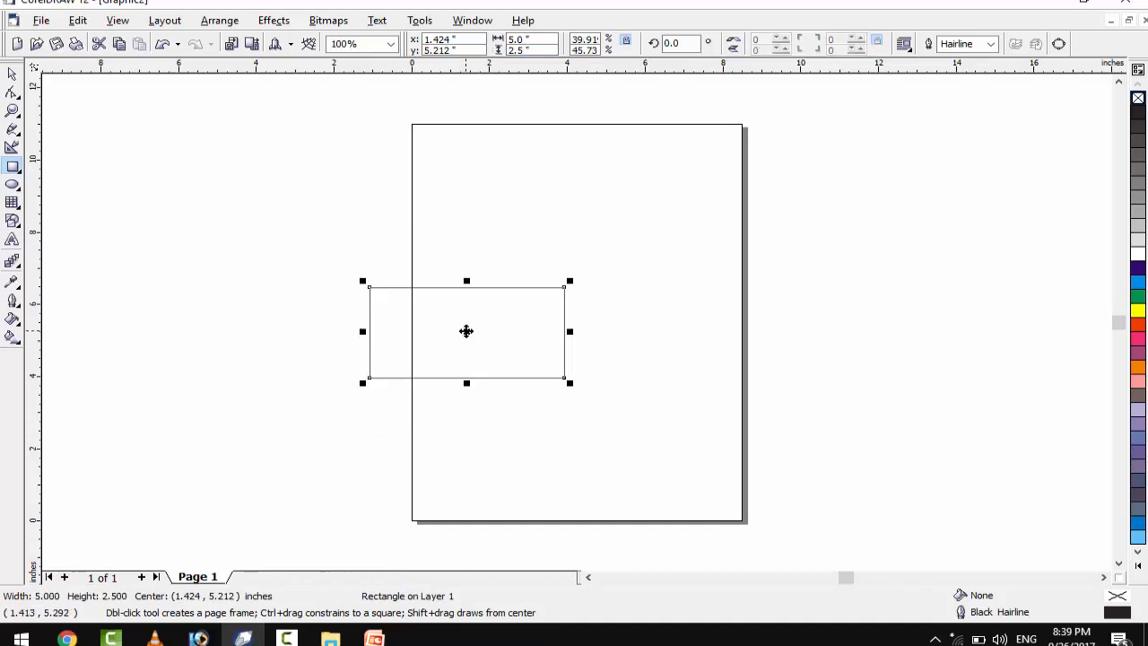
pyautogui.moveTo(467, 331); pyautogui.dragTo(561, 331)
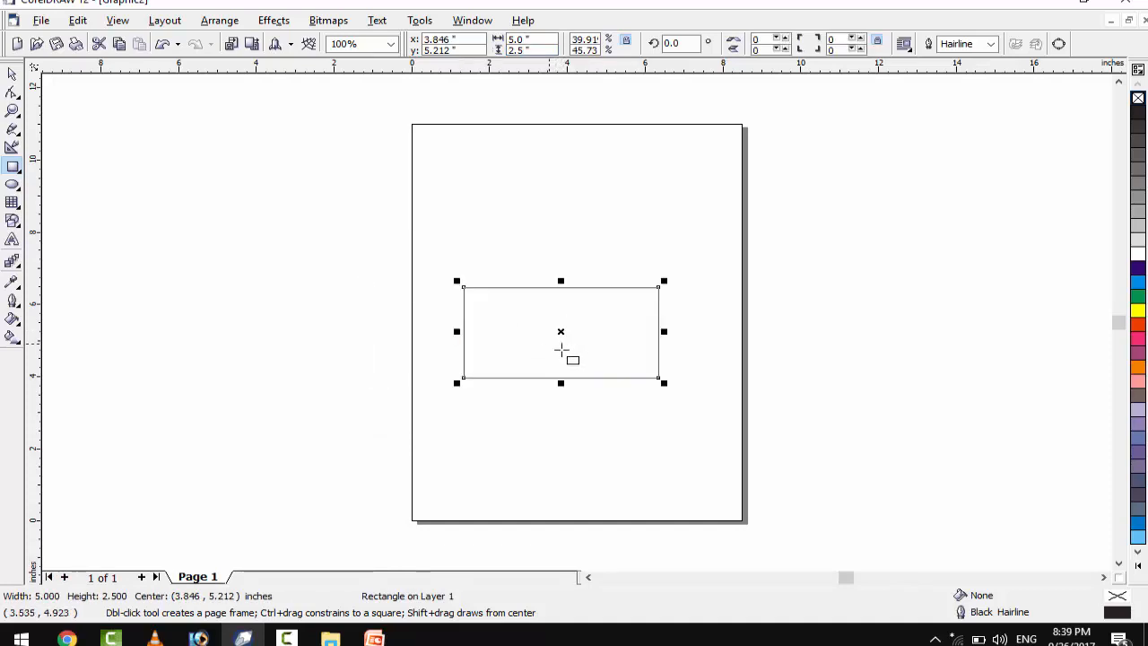
pyautogui.hotkey('shift', 'F2')
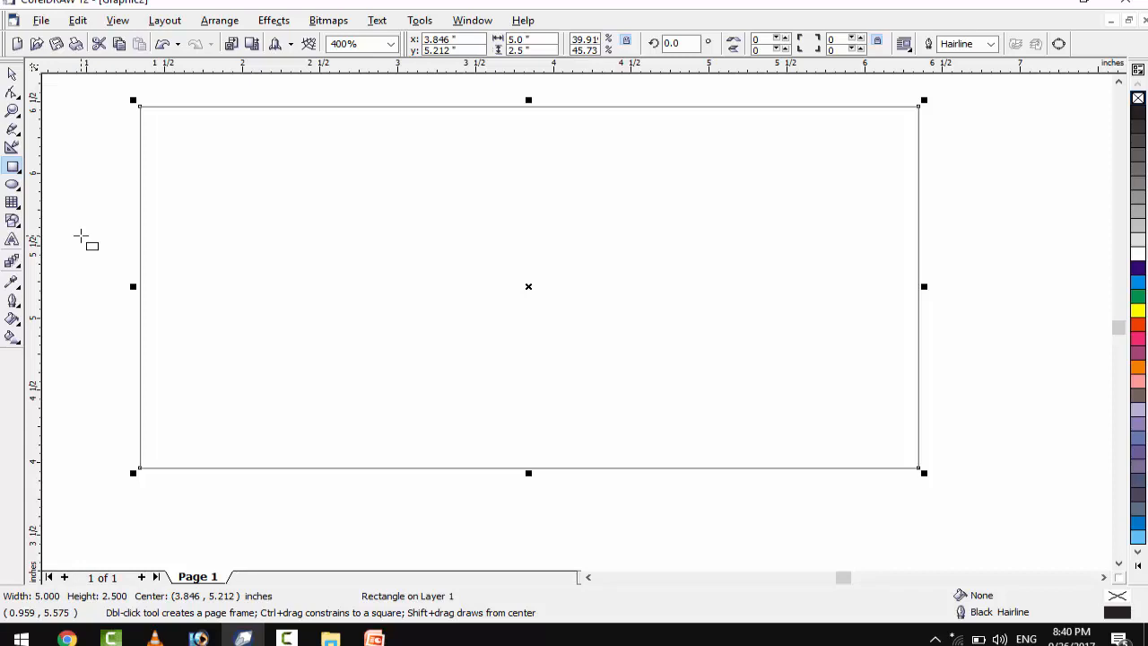
pyautogui.click(231, 25)
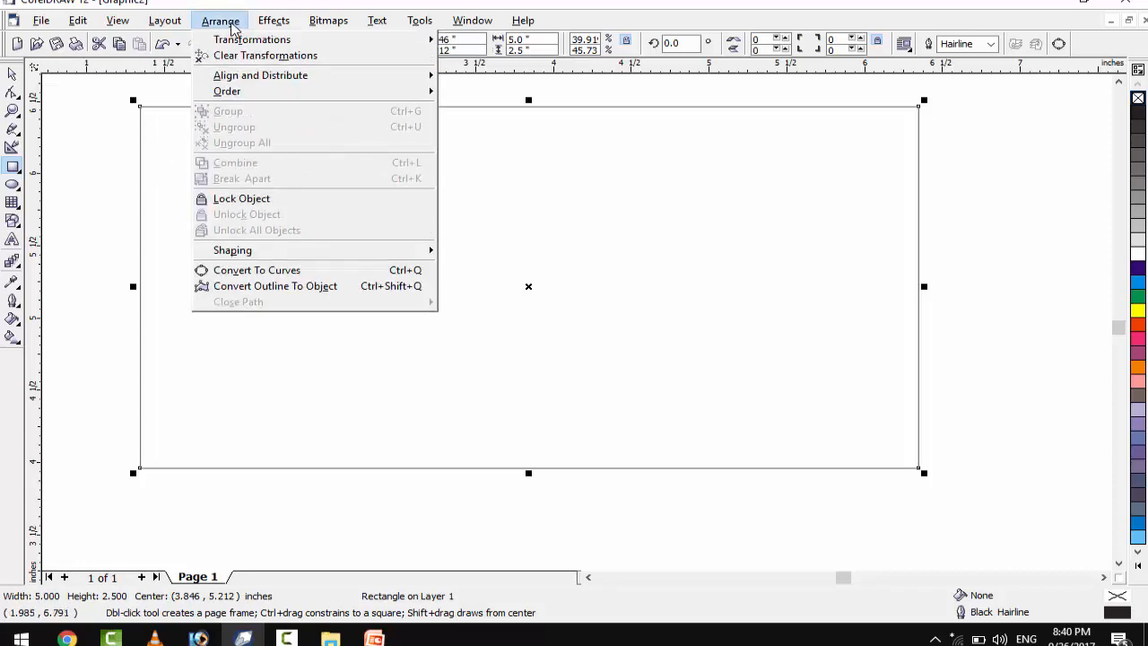
pyautogui.moveTo(239, 251)
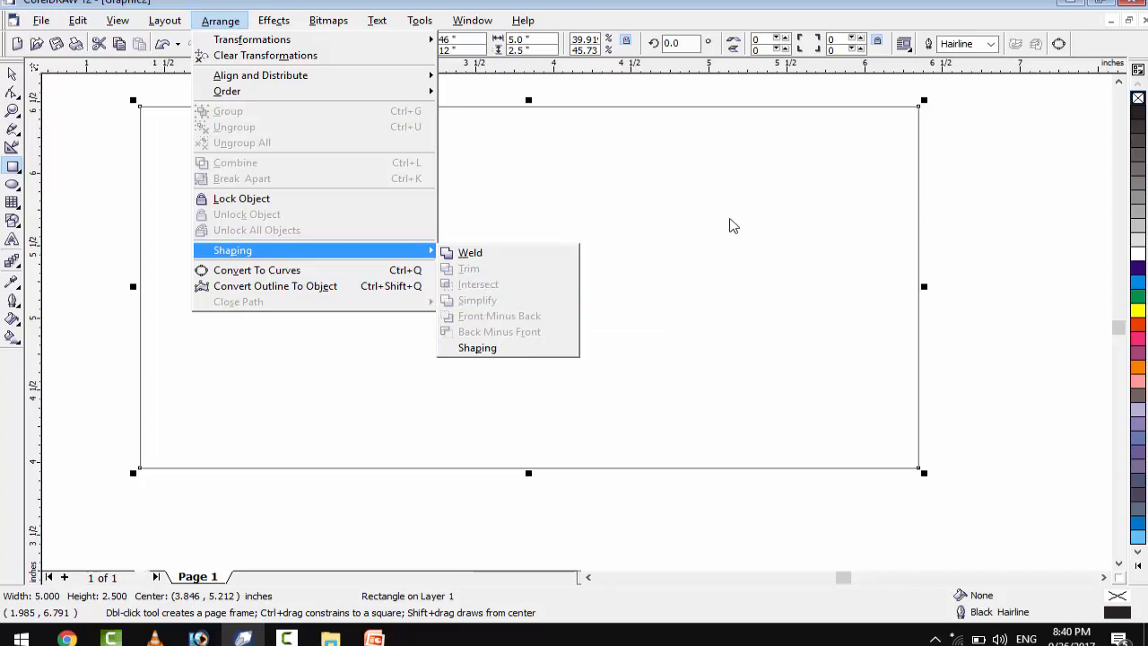
pyautogui.click(736, 221)
# Shift the large rectangle aside and draw three overlapping rectangles beside it as a candle: body about 0.6 × 2.03, base 0.96 × 0.24, wick 0.1 × 0.55 inches.
pyautogui.scroll(-1, 542, 418)
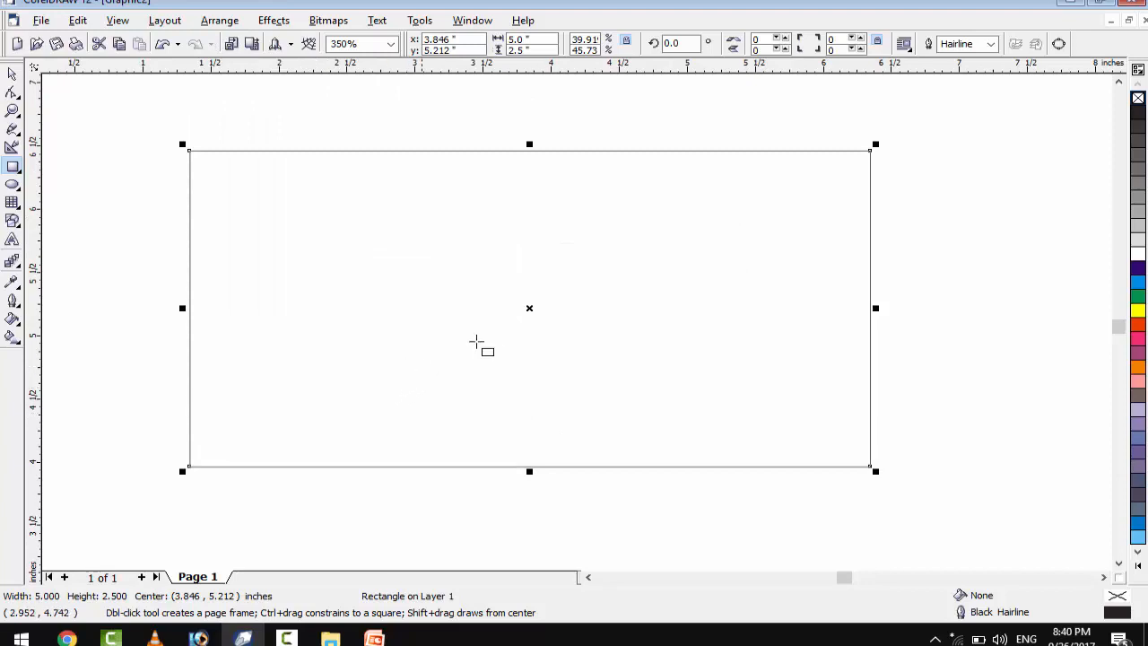
pyautogui.moveTo(529, 309); pyautogui.dragTo(709, 313)
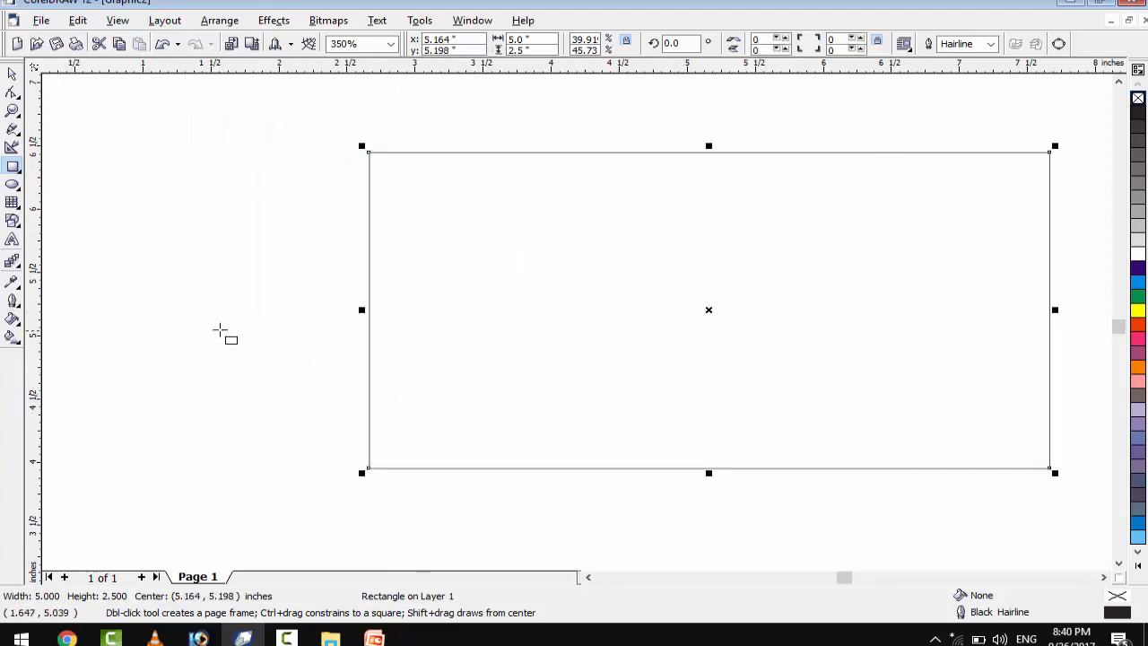
pyautogui.moveTo(141, 209); pyautogui.dragTo(224, 465)
pyautogui.moveTo(111, 458); pyautogui.dragTo(243, 488)
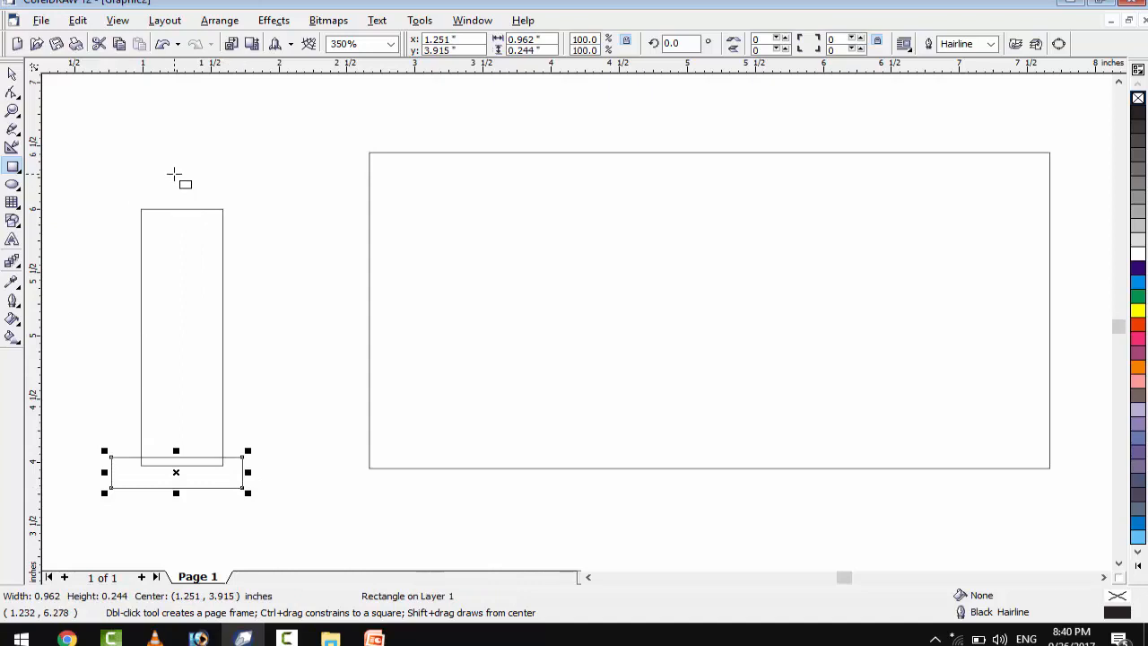
pyautogui.moveTo(174, 174); pyautogui.dragTo(188, 245)
# Draw a teardrop flame about 0.54 × 0.78 inches as a perfect shape over the wick and centre it there.
pyautogui.click(13, 221)
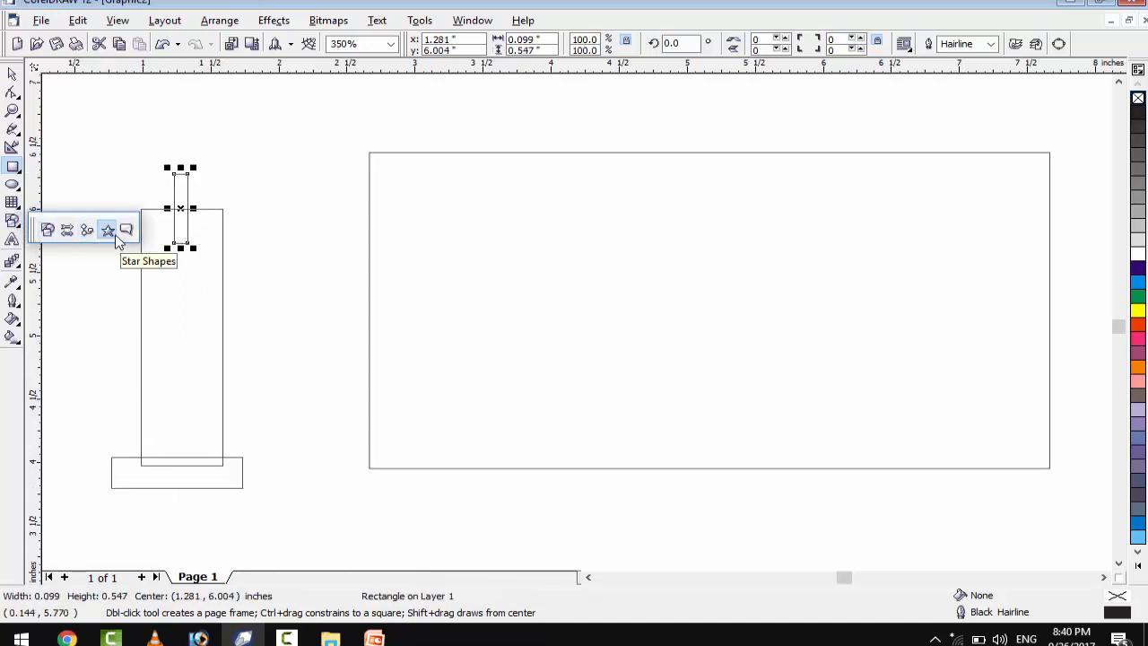
pyautogui.click(49, 231)
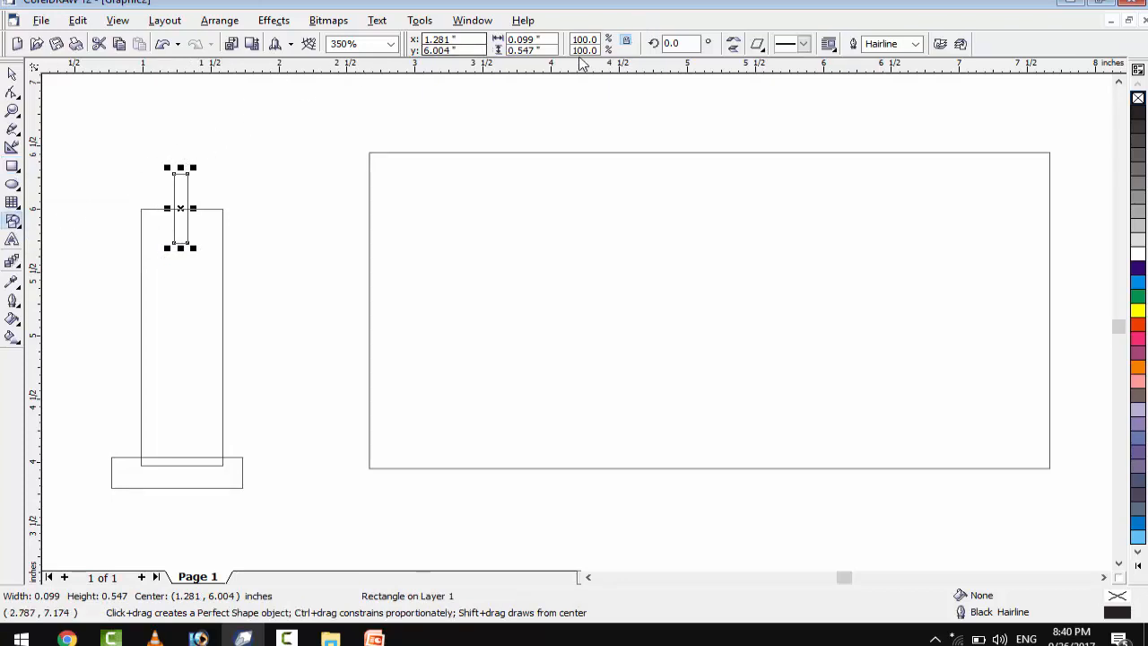
pyautogui.click(758, 44)
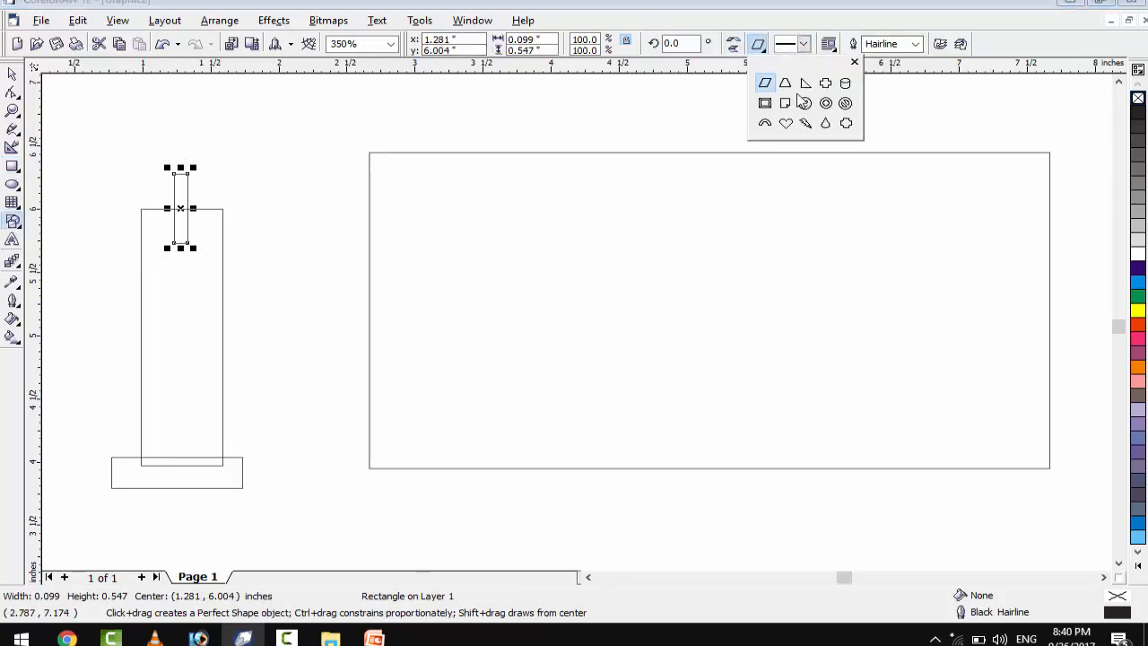
pyautogui.click(827, 126)
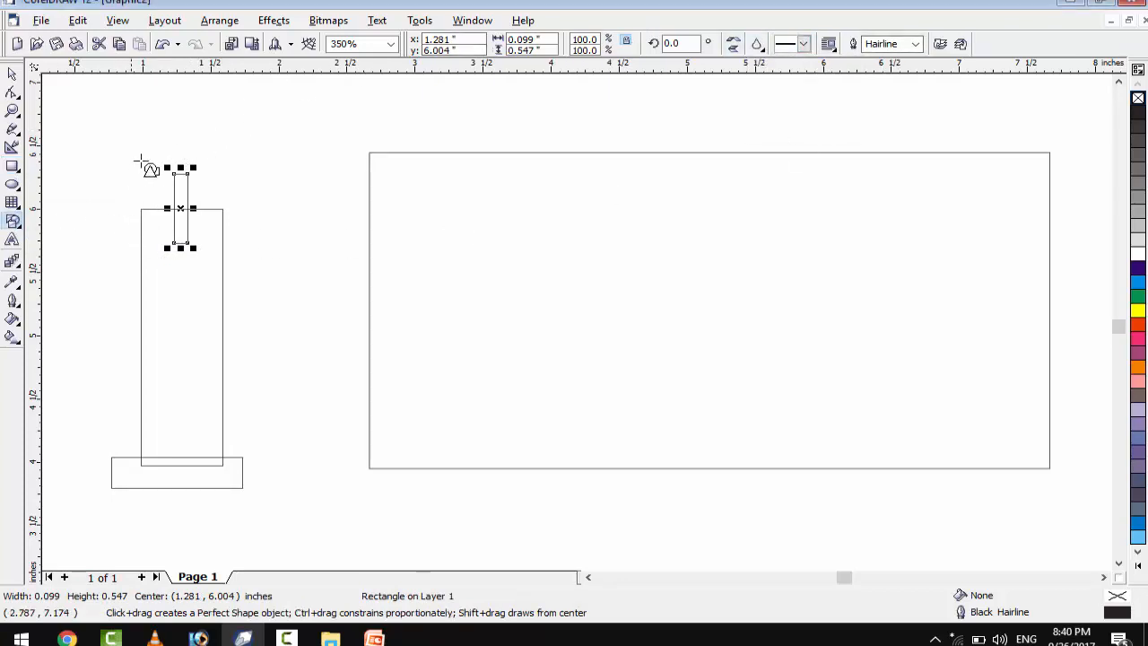
pyautogui.moveTo(146, 90); pyautogui.dragTo(220, 191)
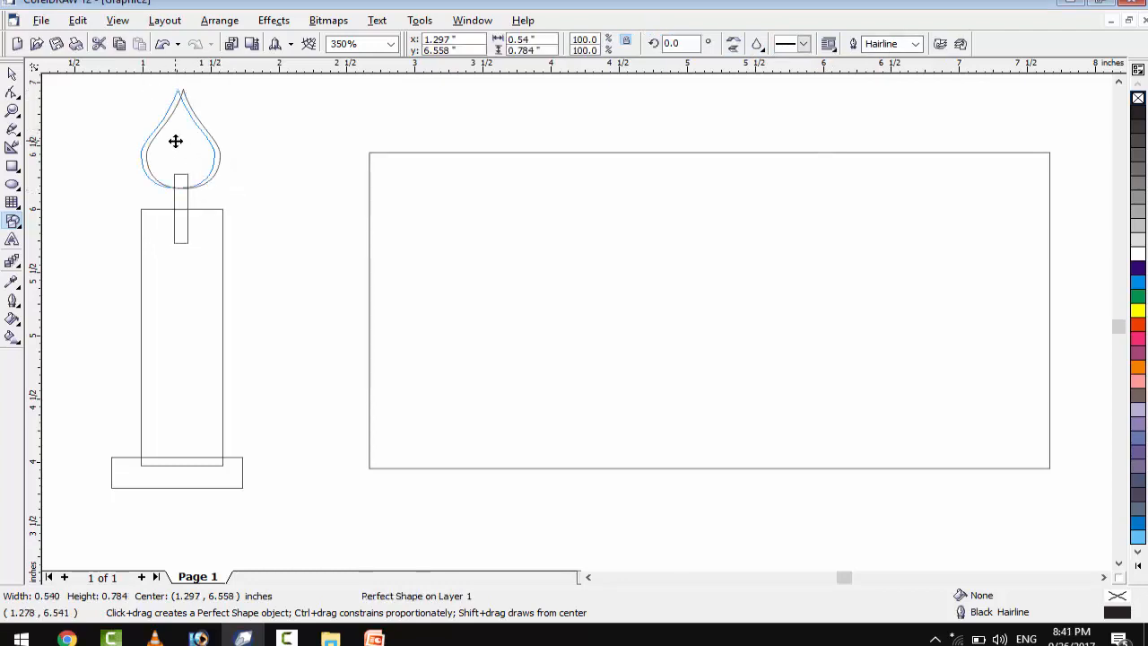
# Weld the candle's base, body and wick rectangles into a single shape, leaving out the flame.
pyautogui.click(12, 74)
pyautogui.click(83, 160)
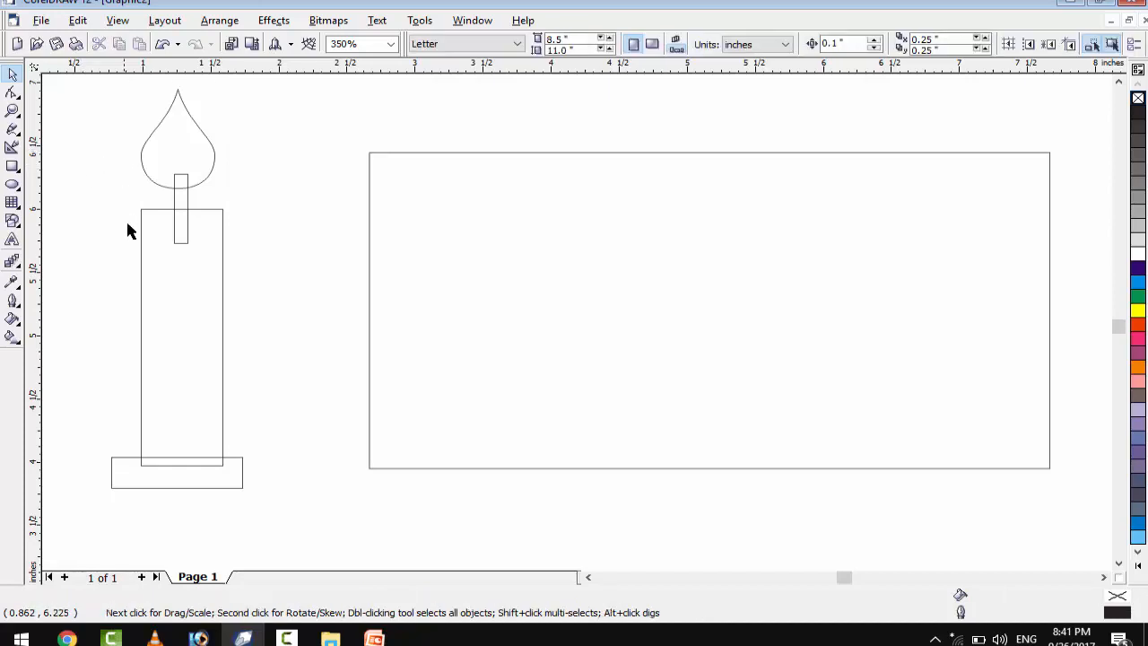
pyautogui.click(143, 477)
pyautogui.click(170, 415)
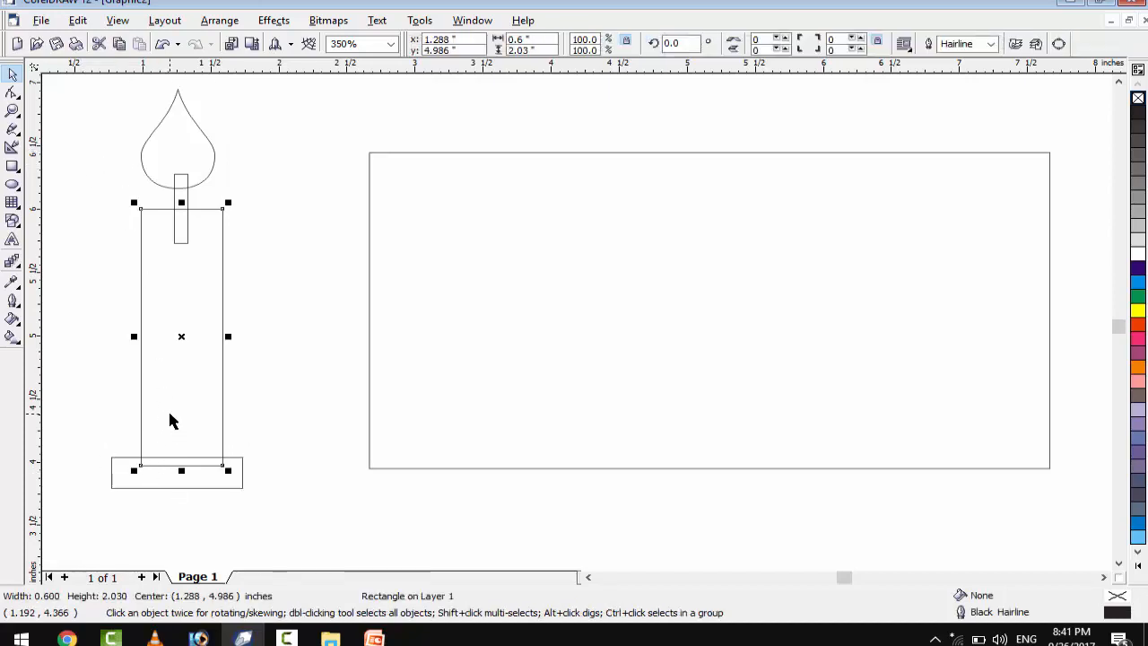
pyautogui.click(179, 194)
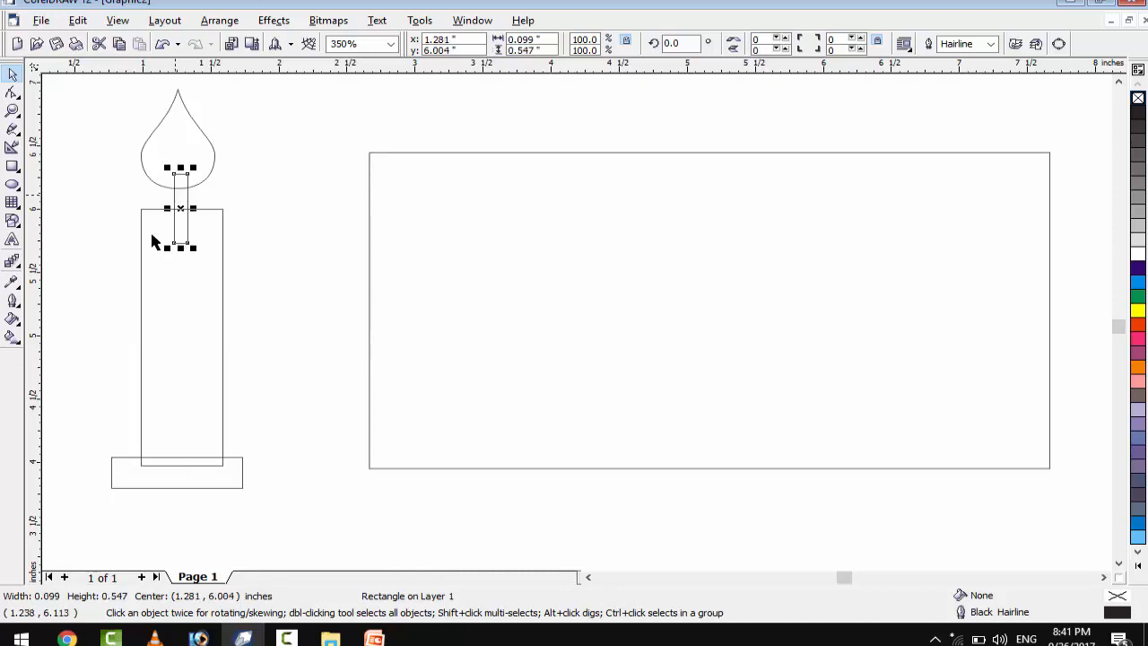
pyautogui.moveTo(61, 126); pyautogui.dragTo(290, 505)
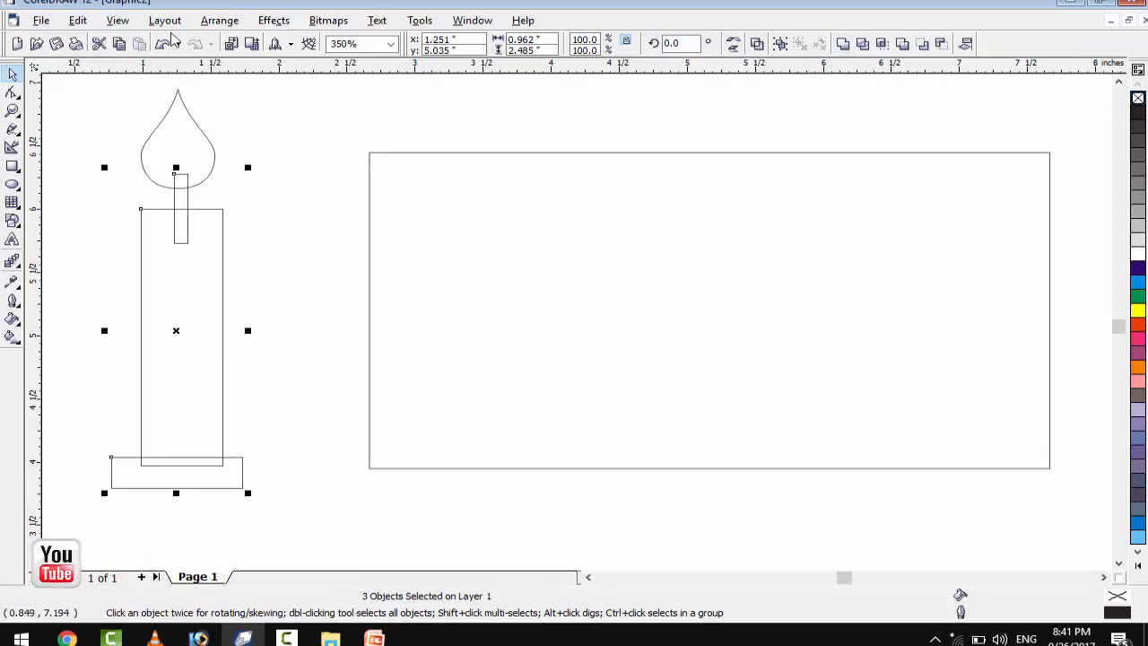
pyautogui.click(212, 22)
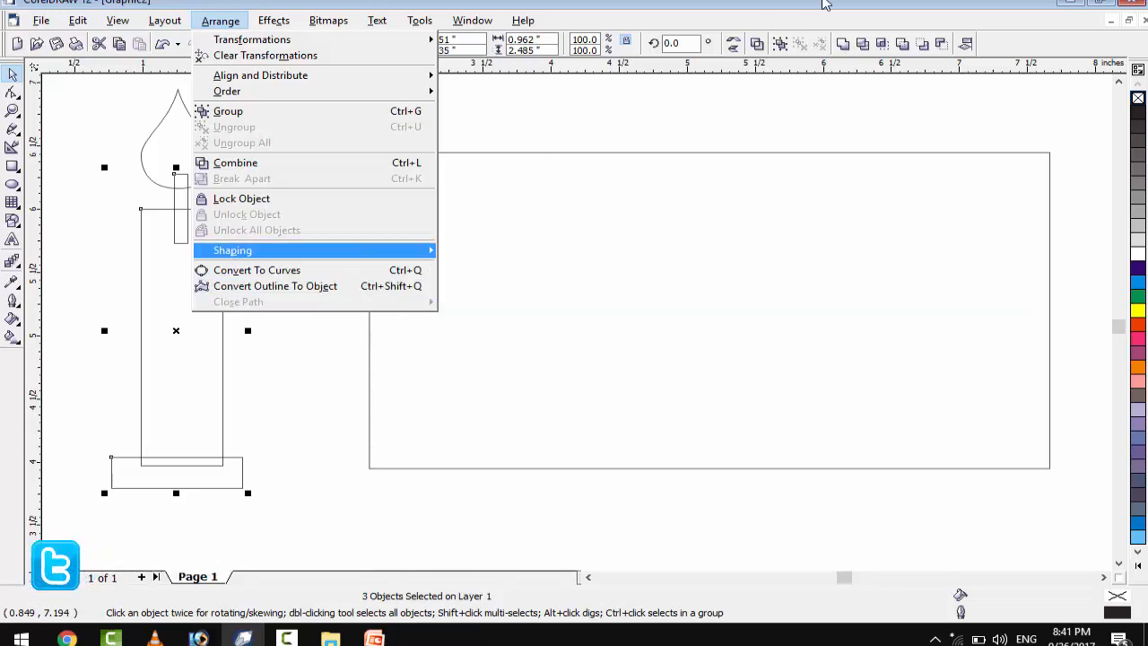
pyautogui.click(826, 4)
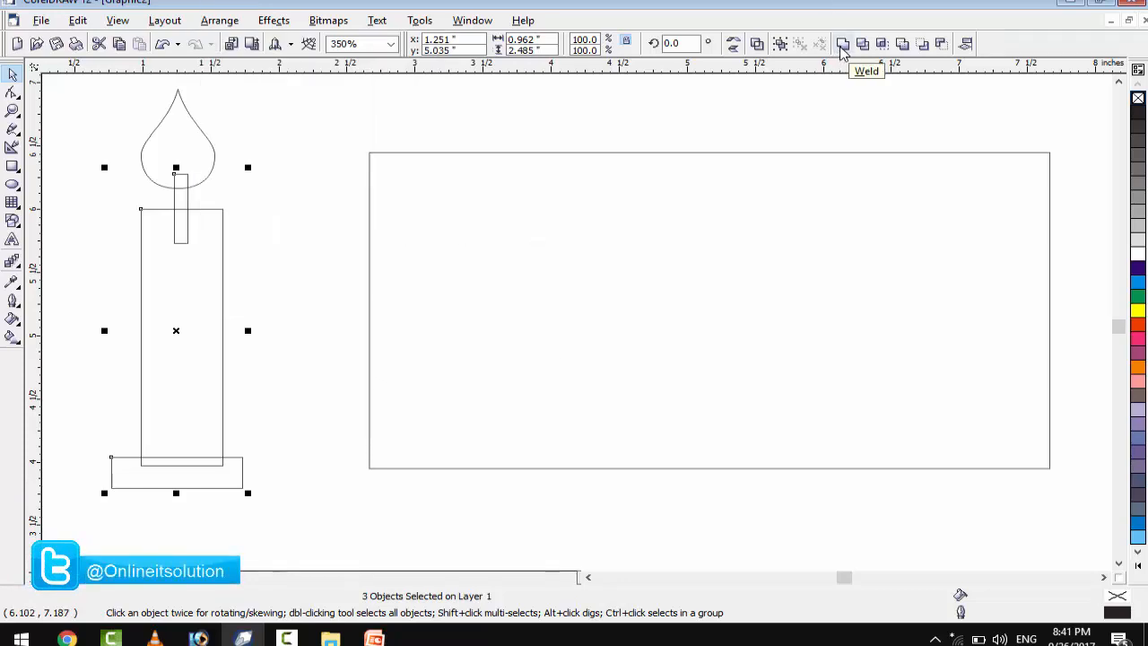
pyautogui.click(843, 54)
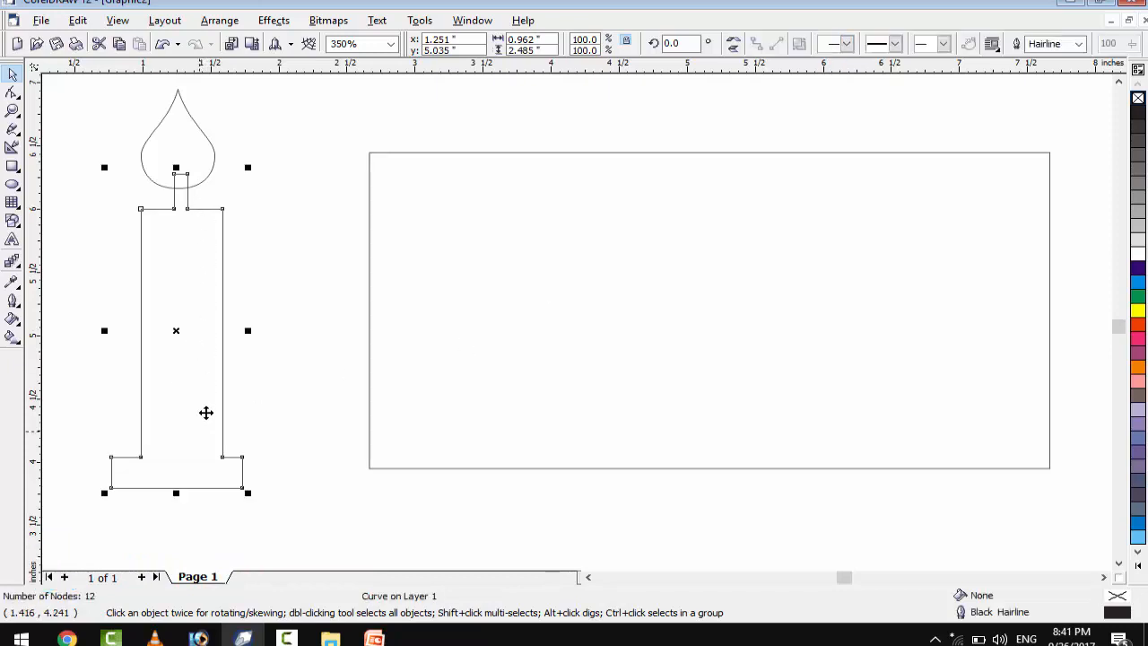
# Fill the welded candle with red and the teardrop flame with yellow.
pyautogui.click(202, 369)
pyautogui.click(203, 369)
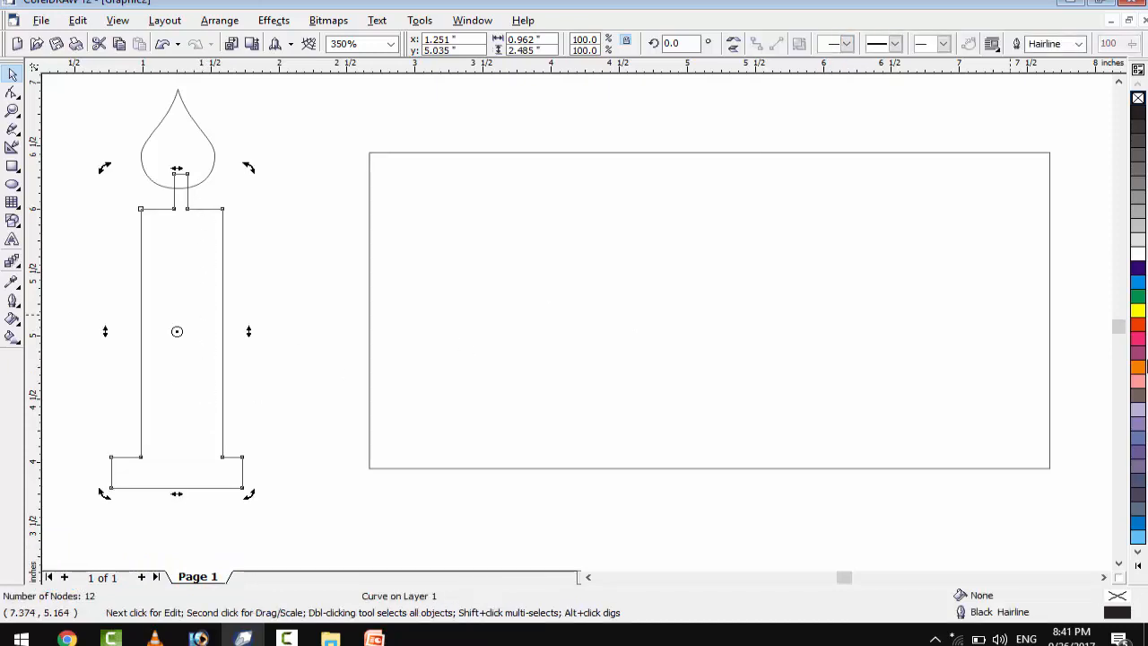
pyautogui.click(1137, 324)
pyautogui.click(153, 139)
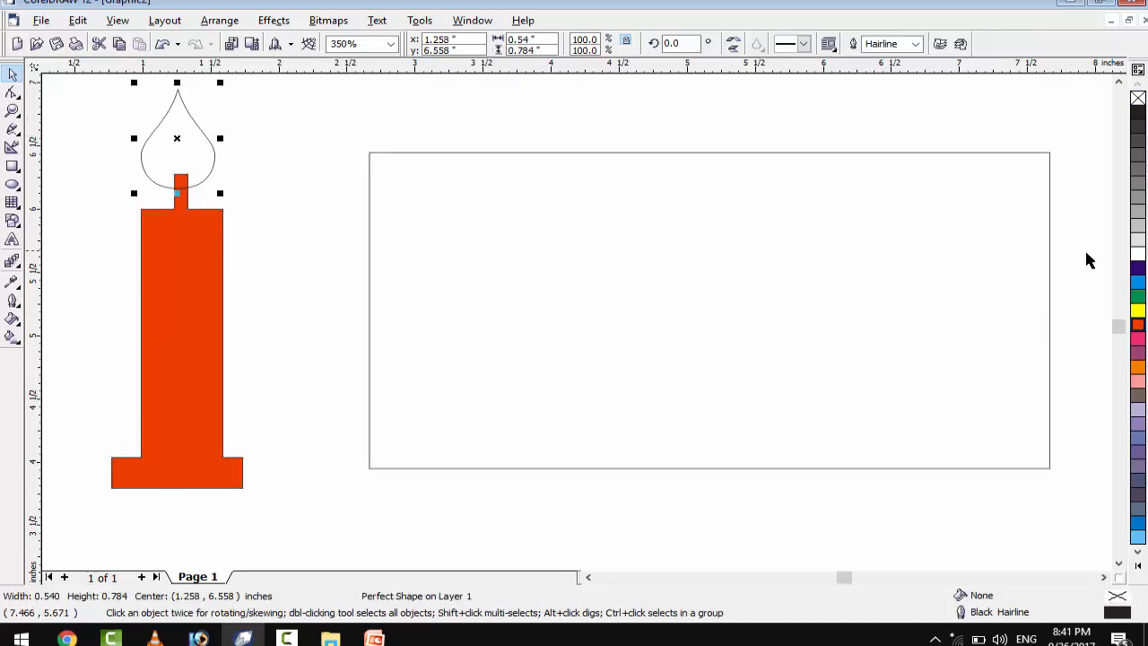
pyautogui.click(1138, 310)
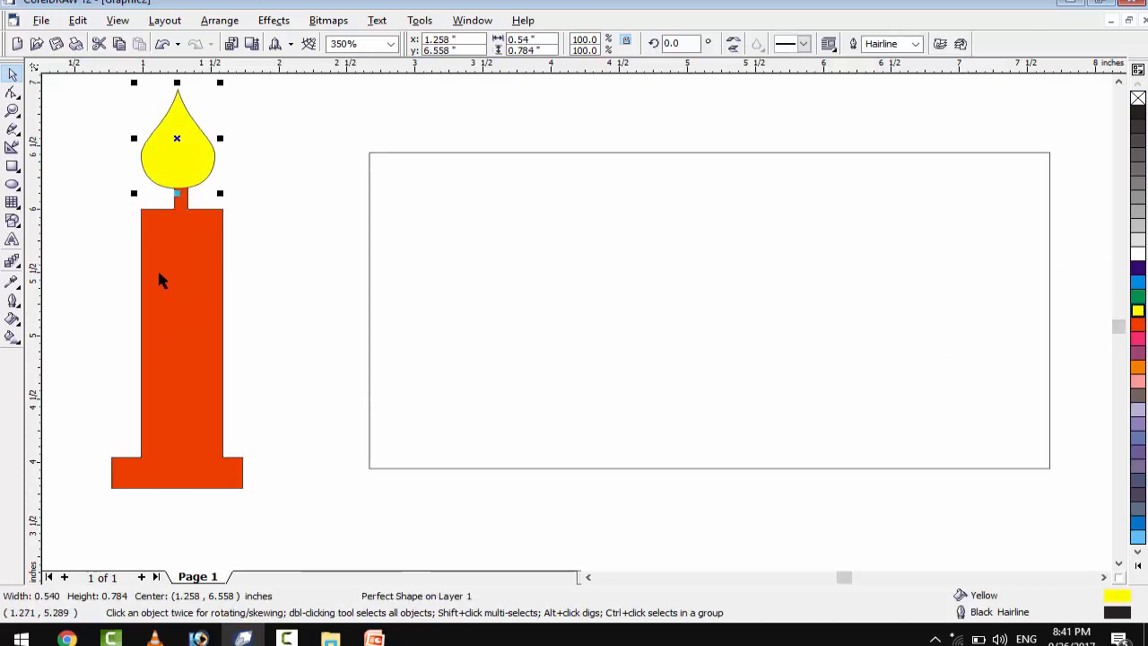
# Group the flame with the candle and move the group down and to the left, centred at about x 0.94, y 5.14 inches.
pyautogui.scroll(-1, 190, 267)
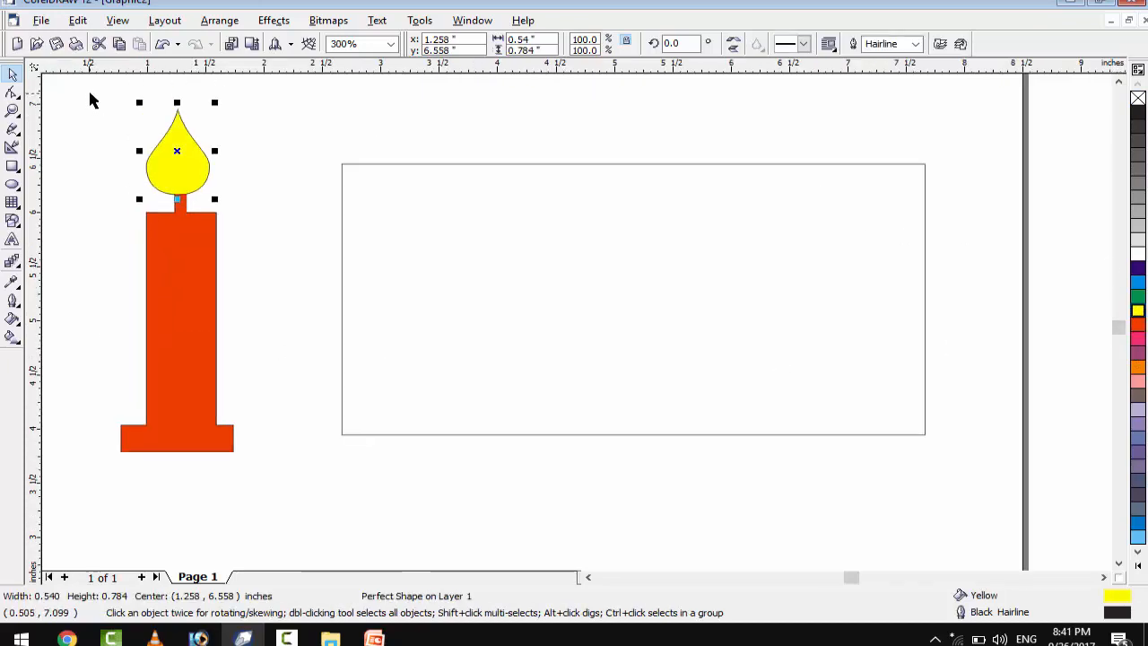
pyautogui.moveTo(90, 93); pyautogui.dragTo(264, 474)
pyautogui.click(218, 165)
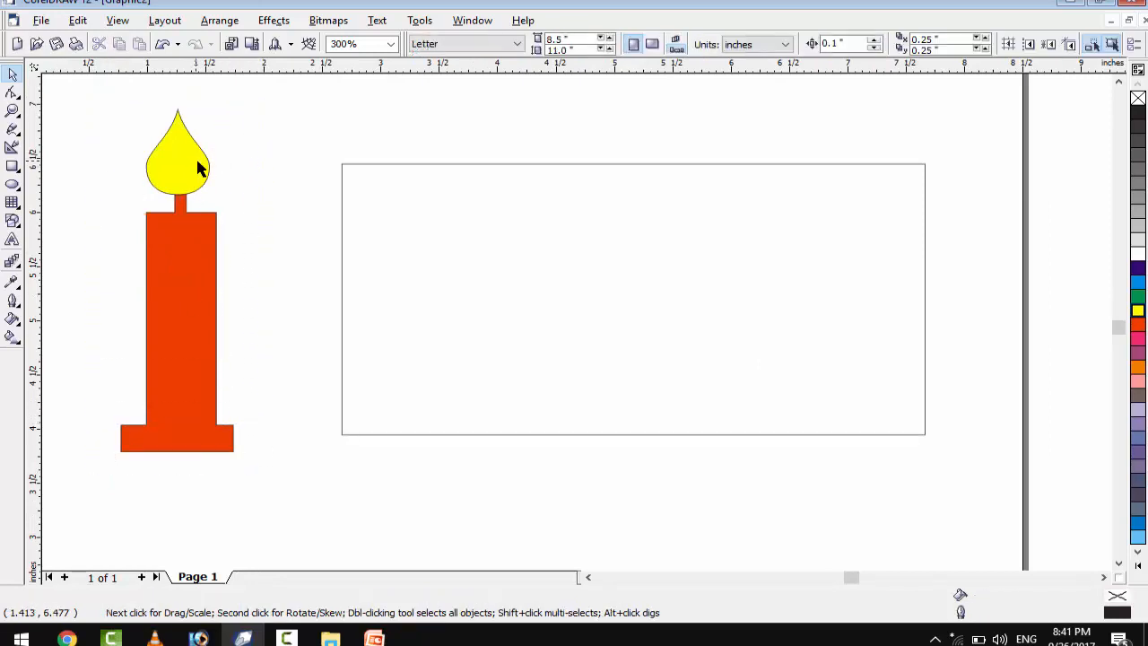
pyautogui.click(192, 173)
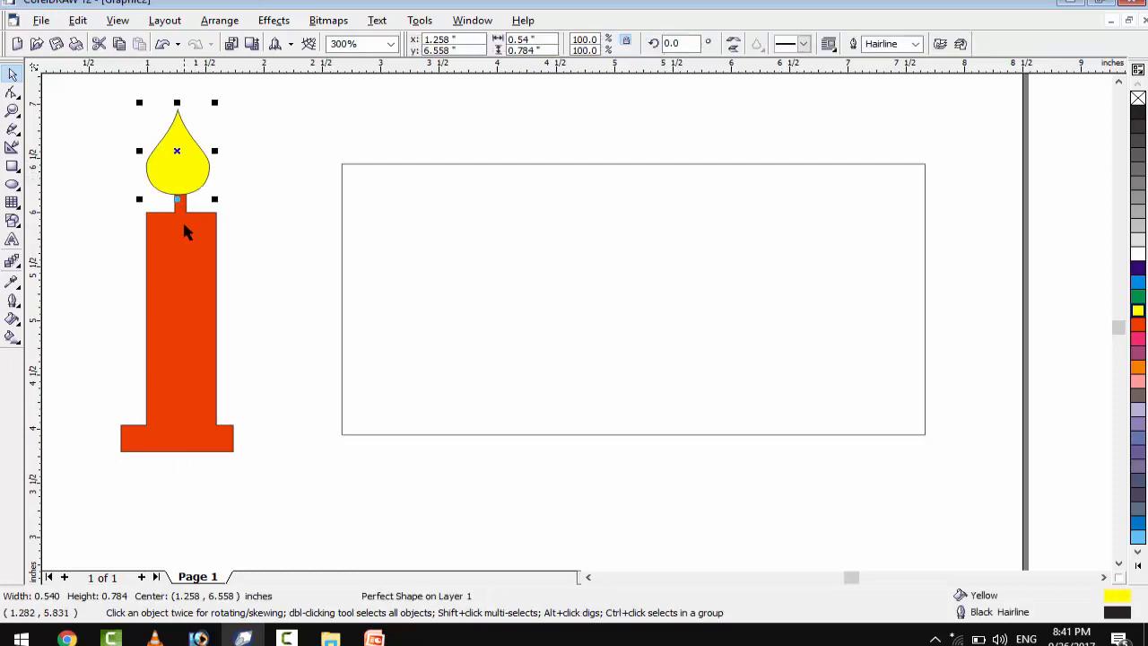
pyautogui.moveTo(96, 92); pyautogui.dragTo(281, 502)
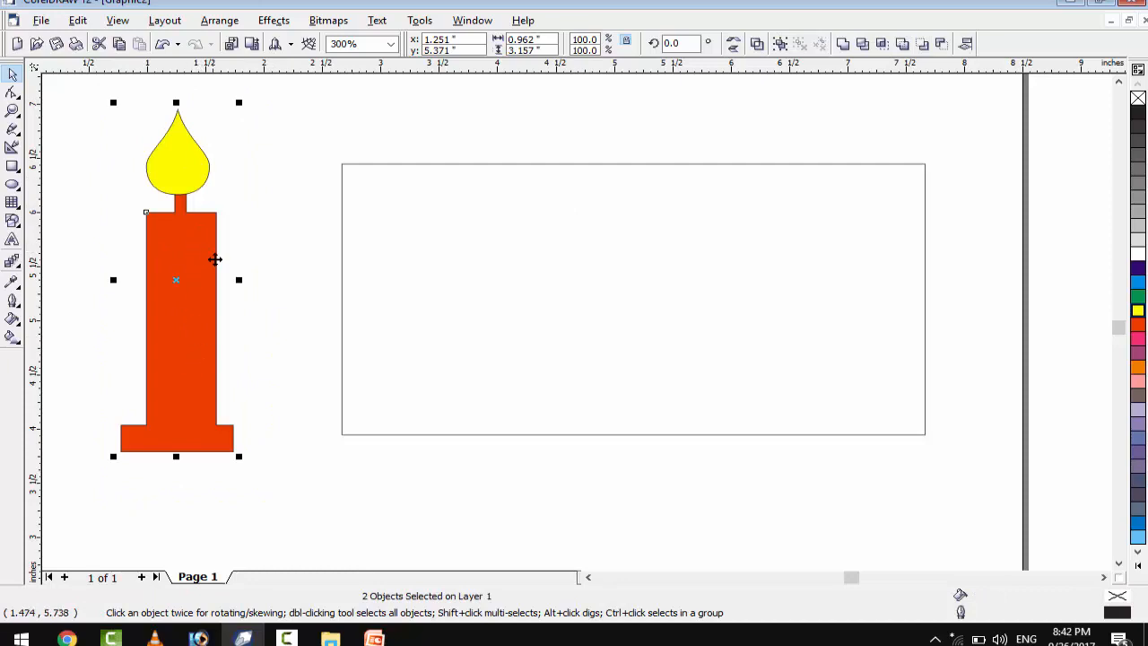
pyautogui.click(780, 44)
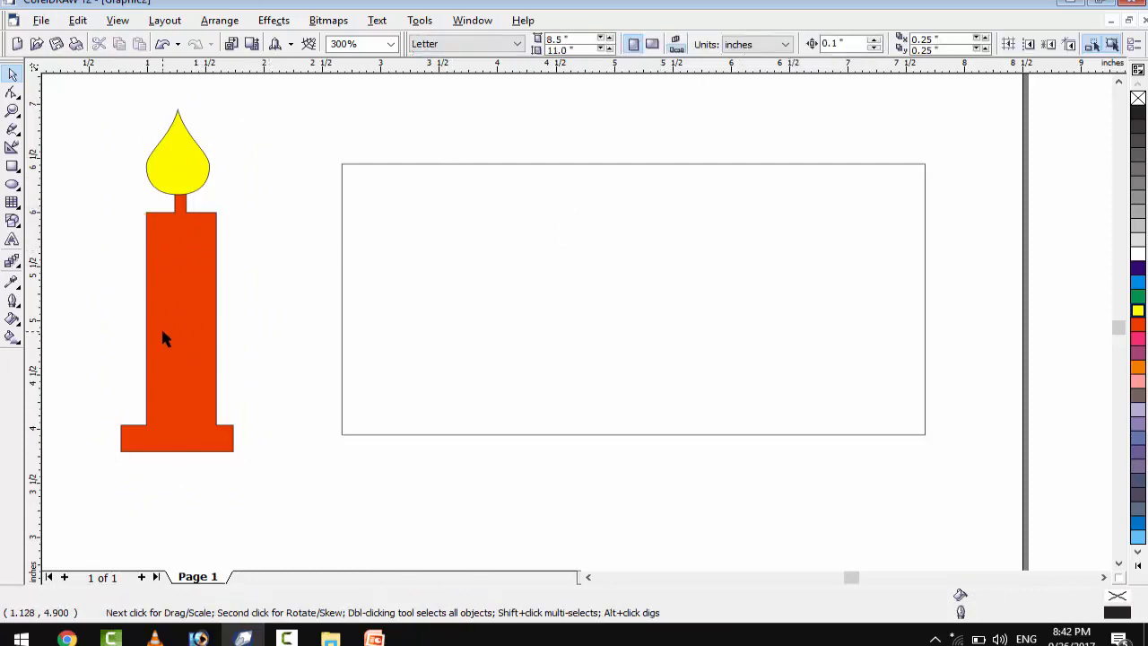
pyautogui.moveTo(161, 326); pyautogui.dragTo(130, 389)
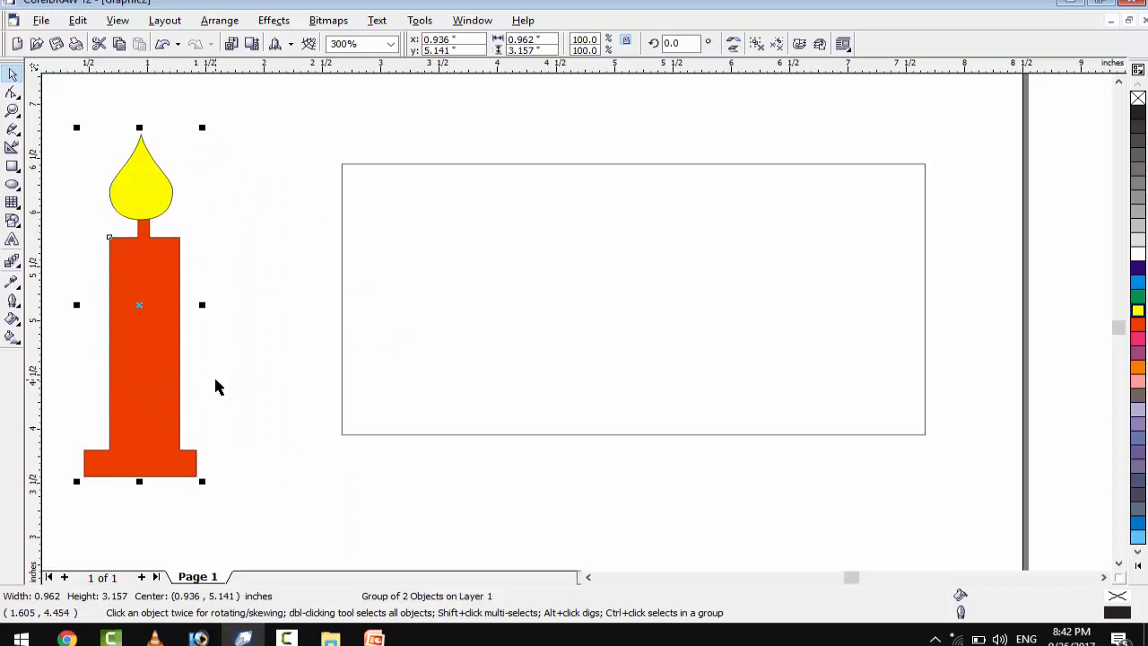
# Delete the candle group and the large rectangle to clear the page.
pyautogui.press('Delete')
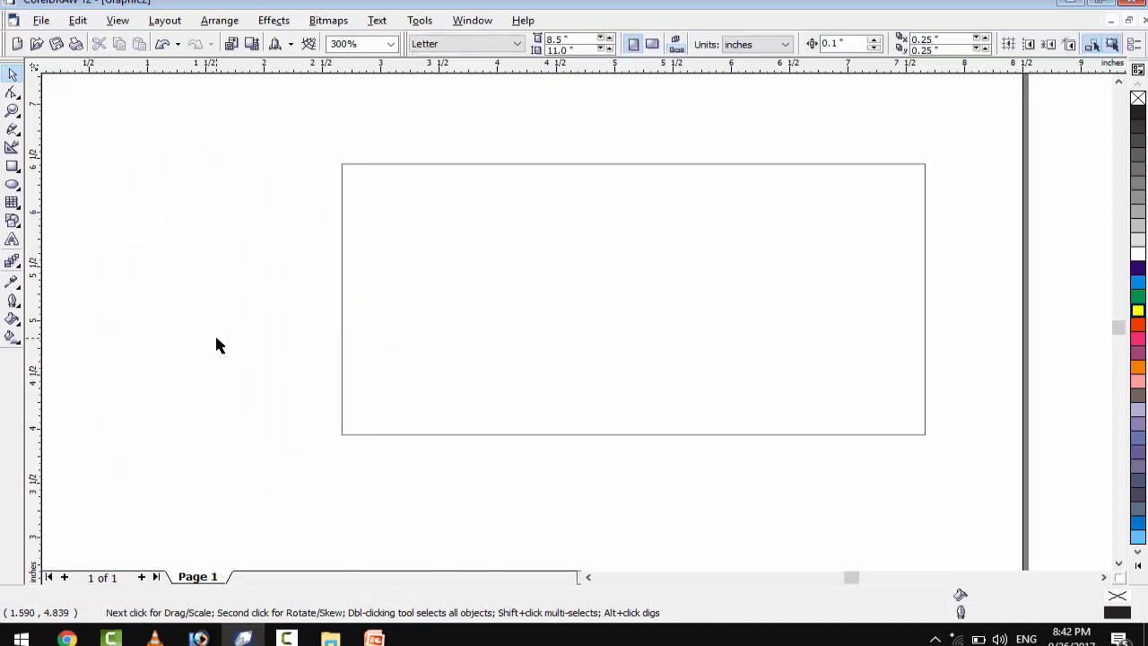
pyautogui.click(339, 313)
pyautogui.scroll(-1, 251, 323)
pyautogui.press('Delete')
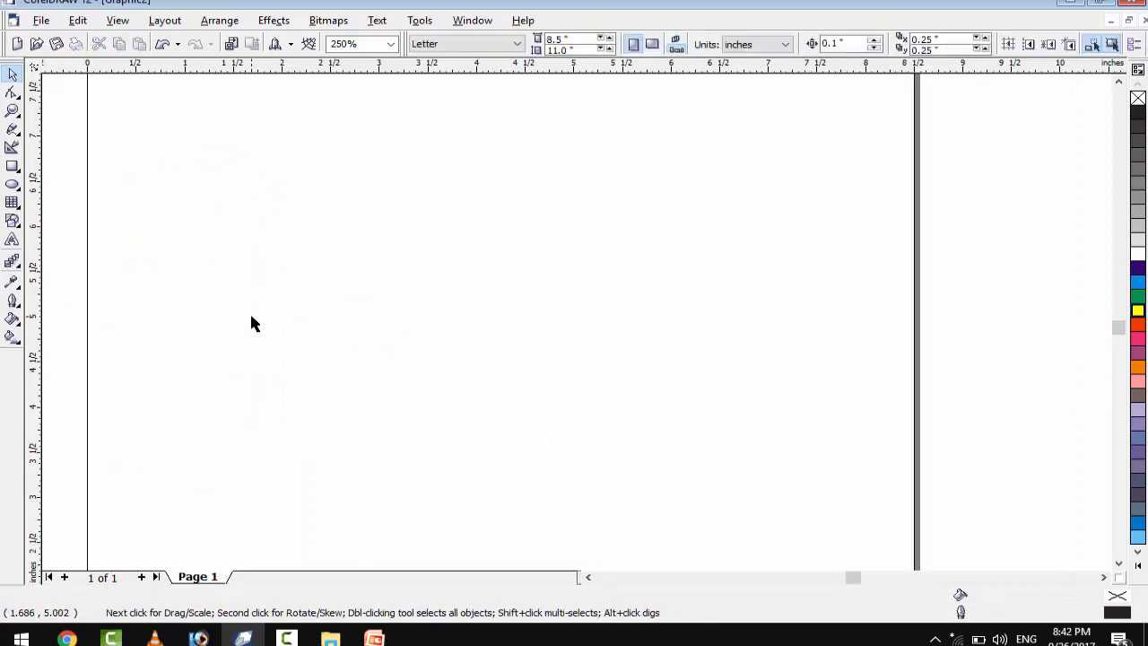
# Draw two overlapping ellipses, one about 3.55 by 3.53 inches and another about 3.69 by 3.91 inches offset up and to its right.
pyautogui.click(13, 184)
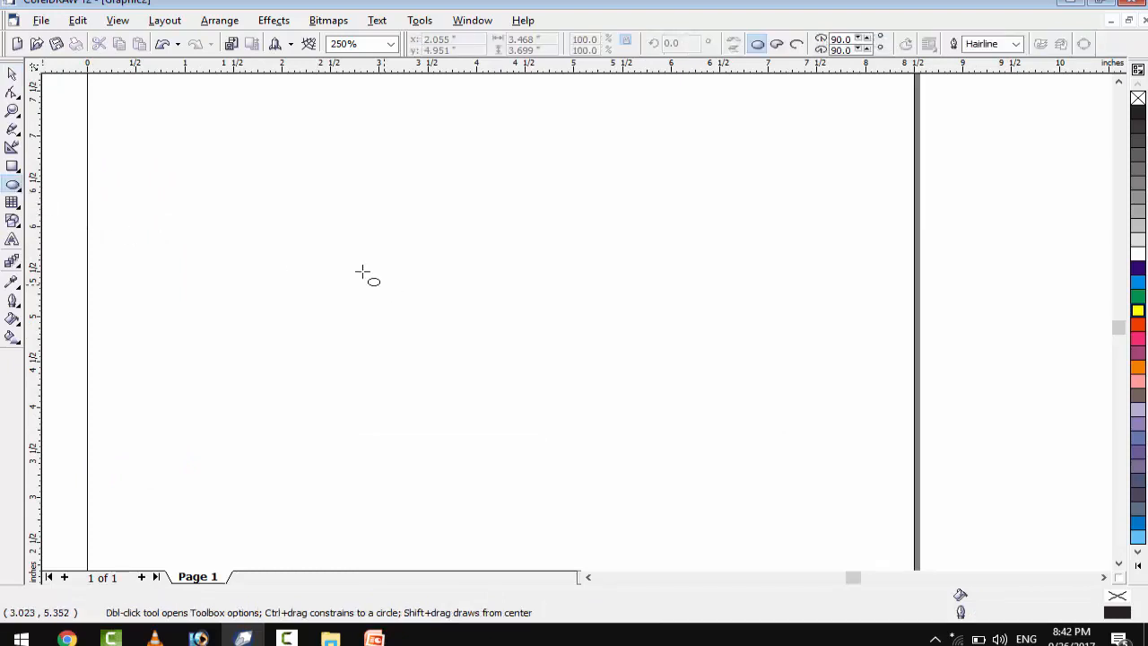
pyautogui.moveTo(170, 121); pyautogui.dragTo(507, 424)
pyautogui.moveTo(330, 170); pyautogui.dragTo(684, 497)
pyautogui.moveTo(508, 332); pyautogui.dragTo(403, 252)
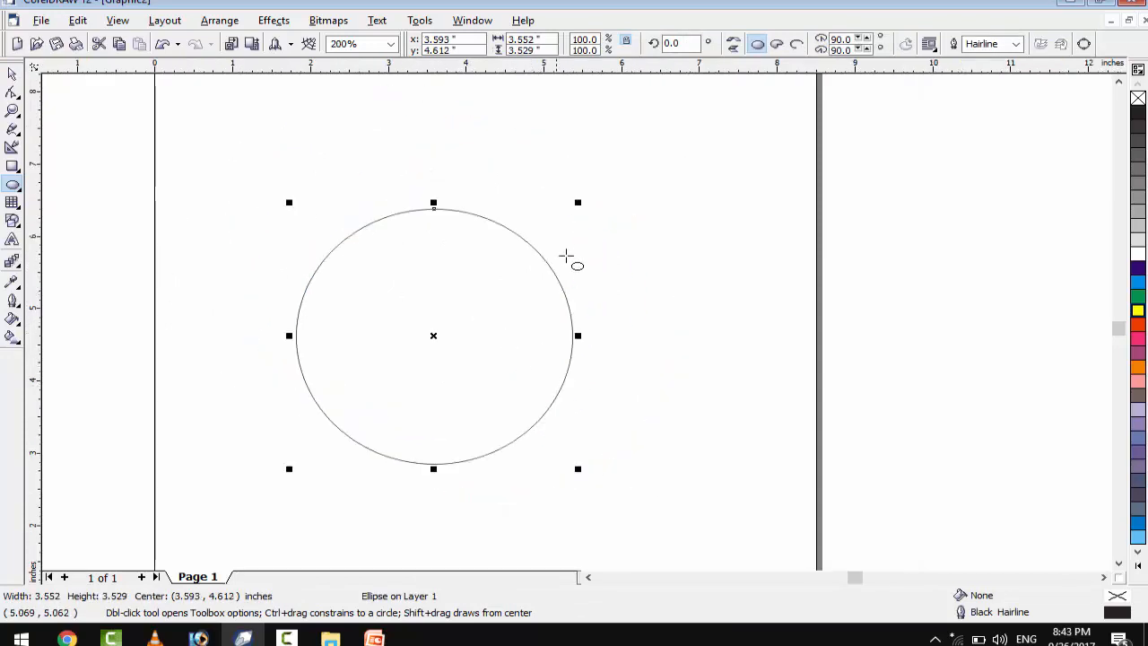
pyautogui.moveTo(630, 141); pyautogui.dragTo(346, 425)
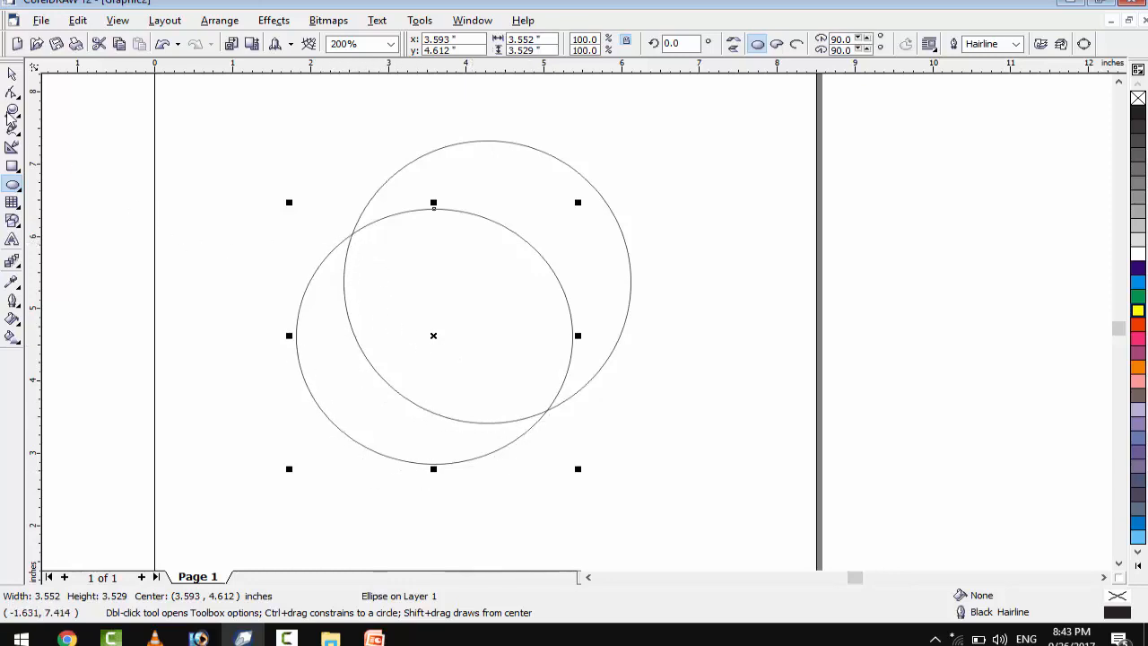
# Trim the lower-left ellipse with the upper-right one and delete the upper-right ellipse, leaving a crescent.
pyautogui.click(12, 74)
pyautogui.moveTo(196, 115); pyautogui.dragTo(772, 513)
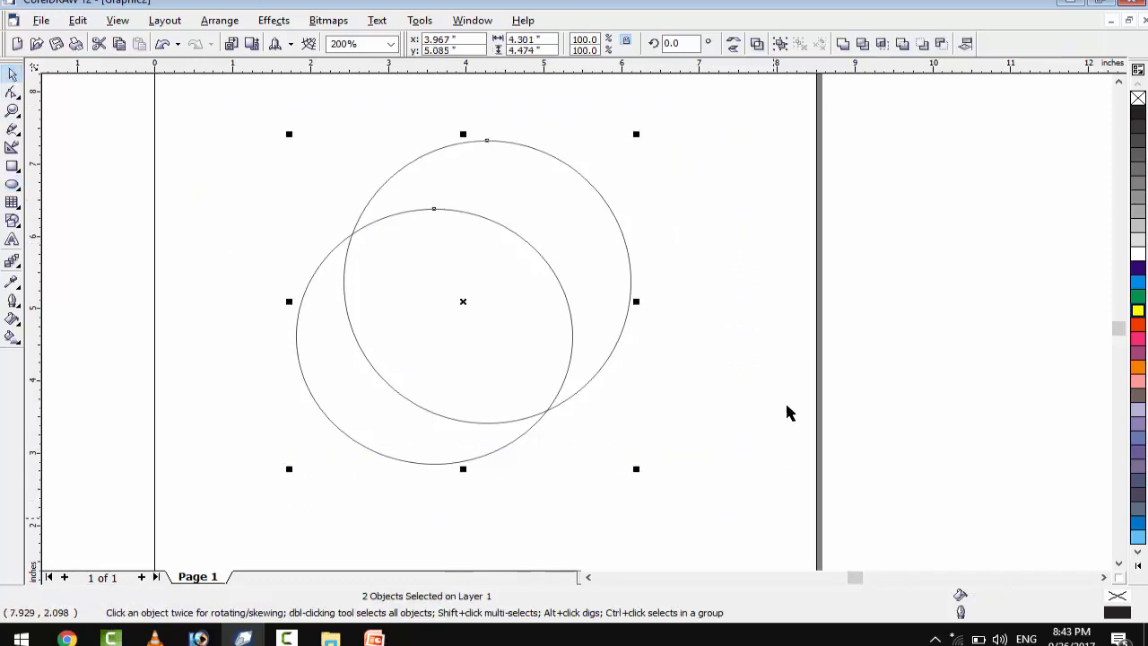
pyautogui.click(863, 44)
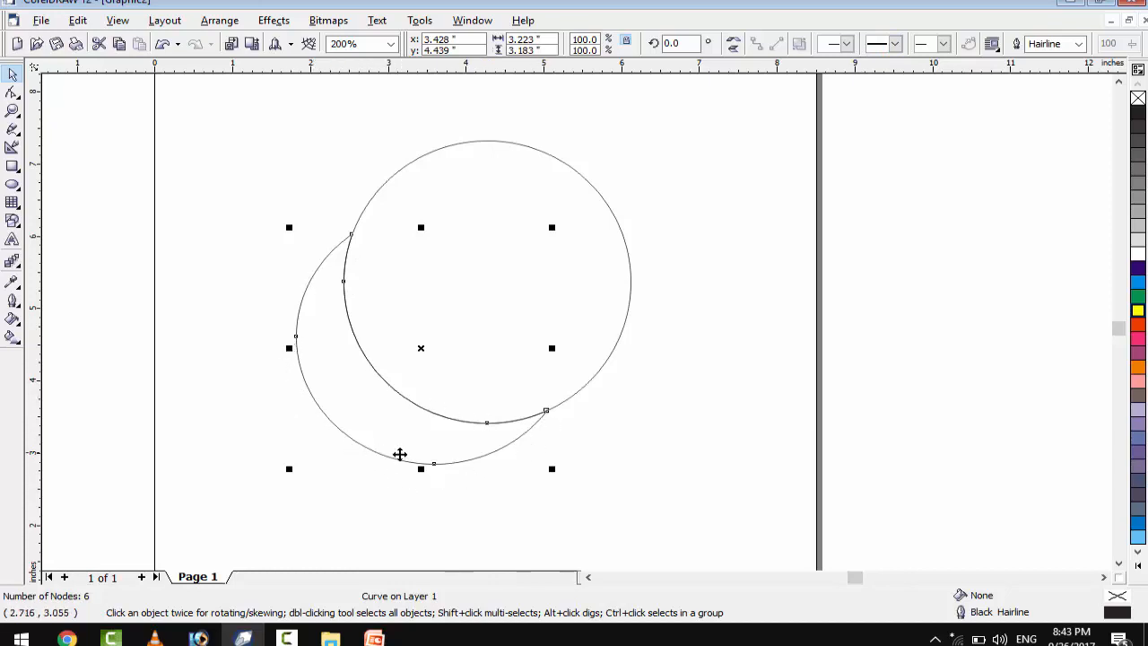
pyautogui.click(733, 223)
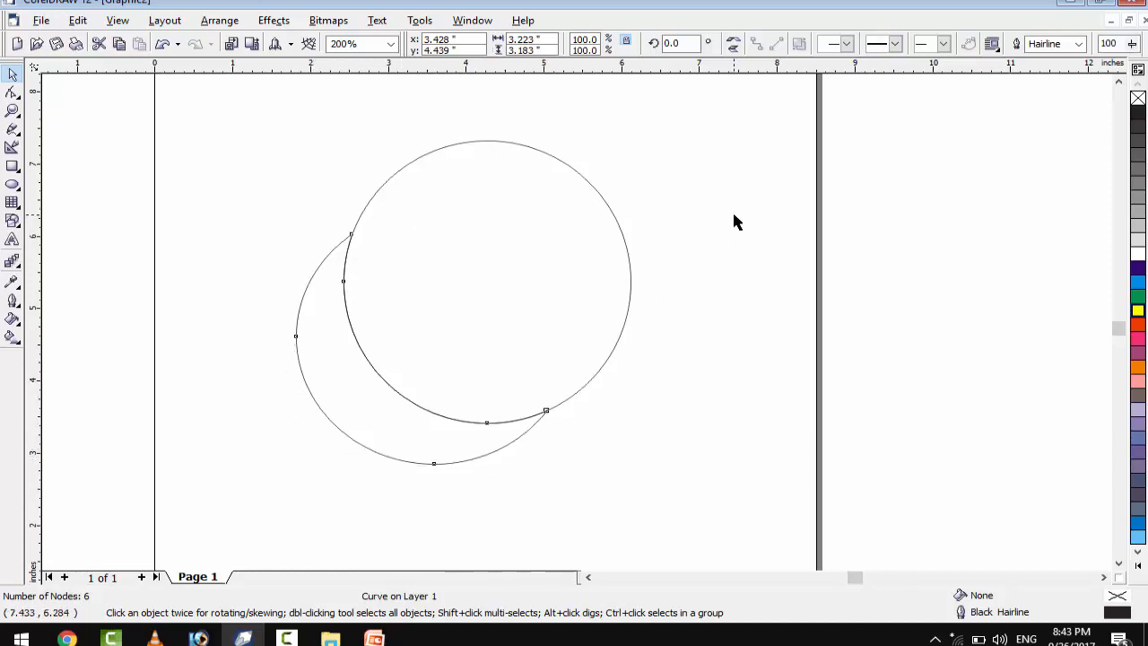
pyautogui.click(615, 281)
pyautogui.press('Delete')
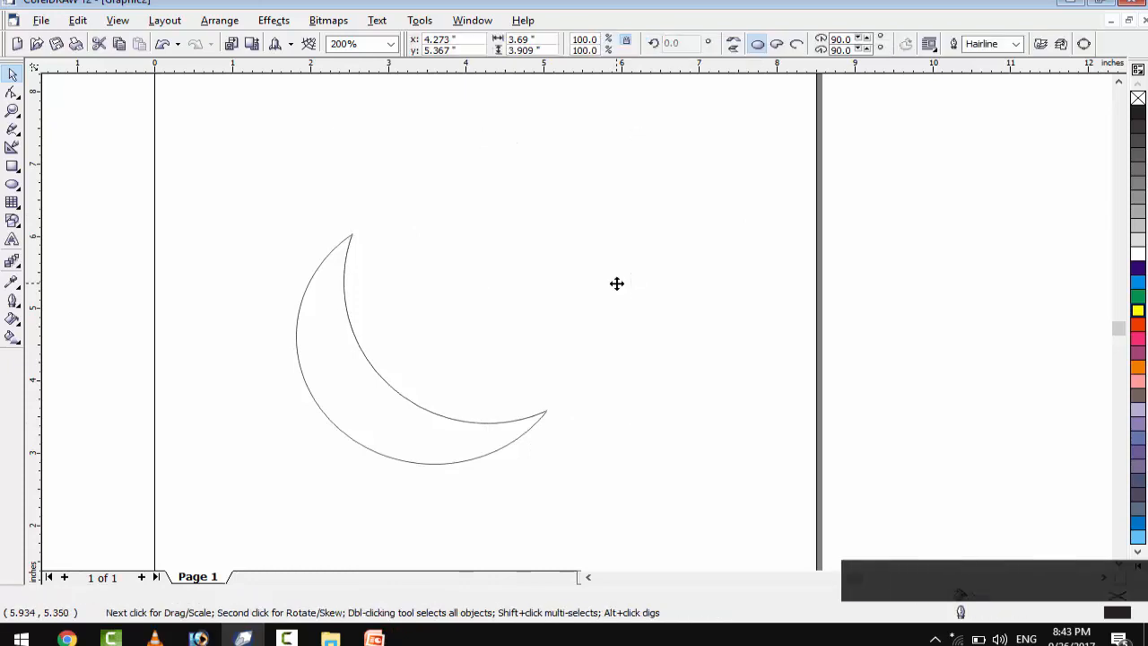
# Fill the crescent with red and move it up and to the left, centred at about x 2.64, y 4.76 inches.
pyautogui.moveTo(335, 417); pyautogui.dragTo(310, 405)
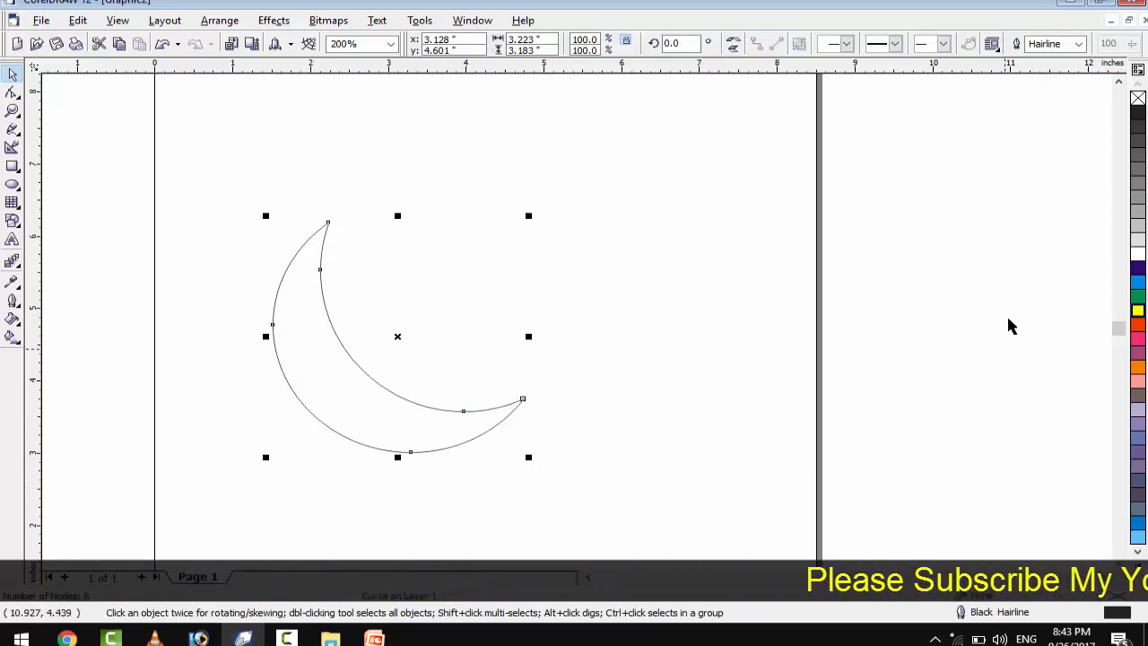
pyautogui.click(1138, 311)
pyautogui.click(1138, 324)
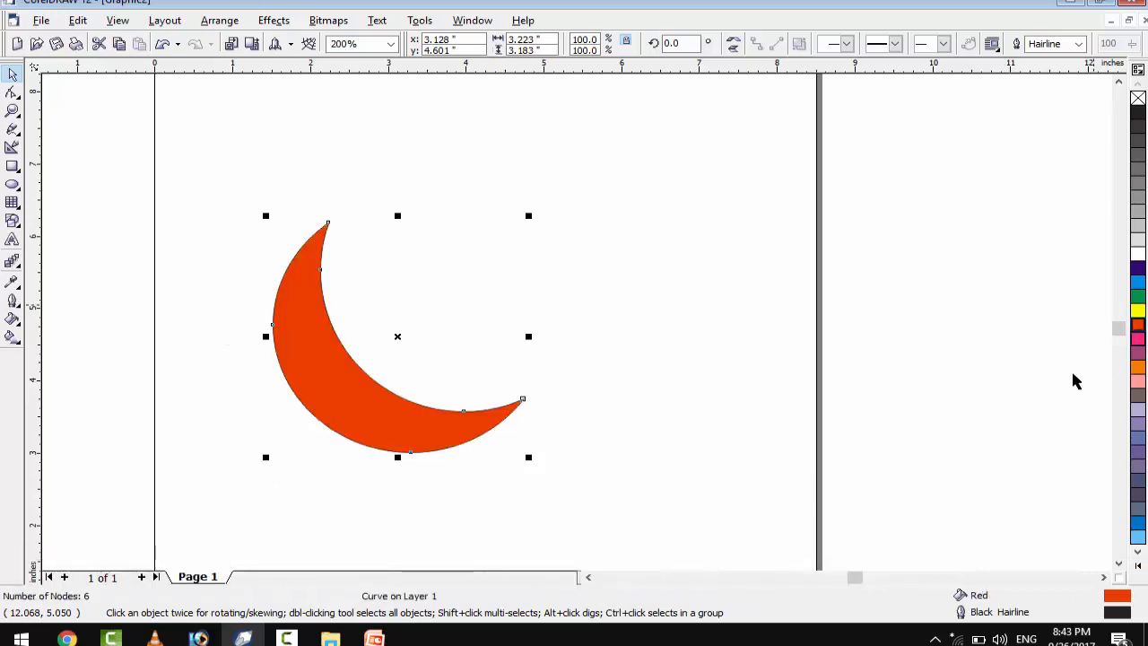
pyautogui.moveTo(444, 425); pyautogui.dragTo(407, 416)
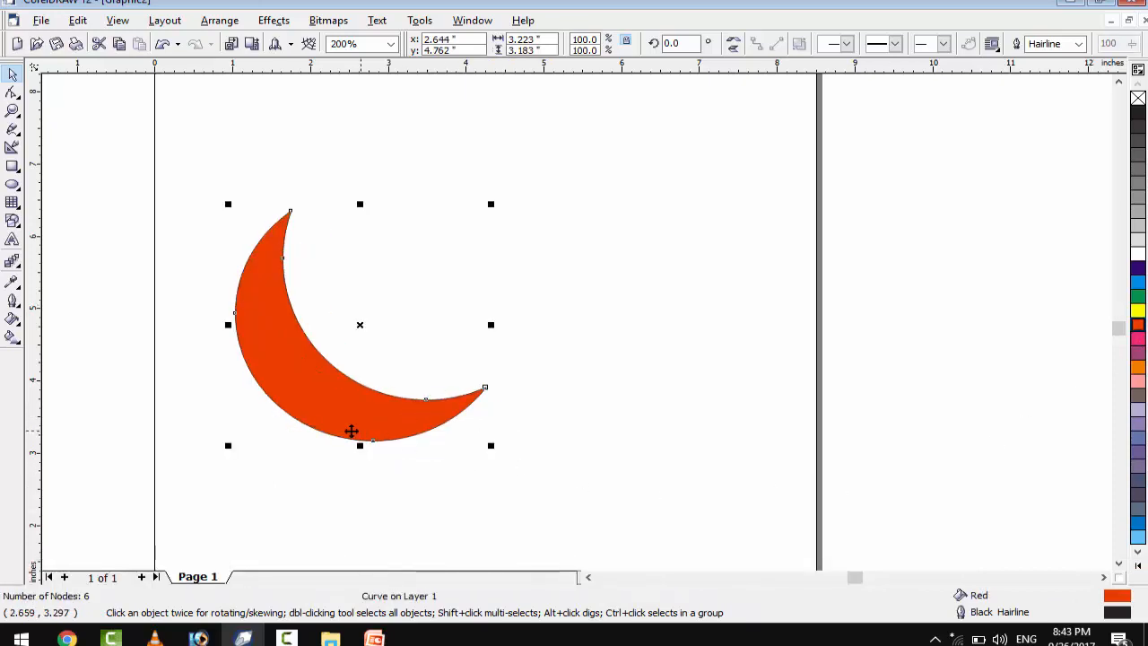
# Delete the crescent and draw a rectangle about 6.48 by 3.08 inches, centred at about x 4.08, y 4.88 inches.
pyautogui.press('Delete')
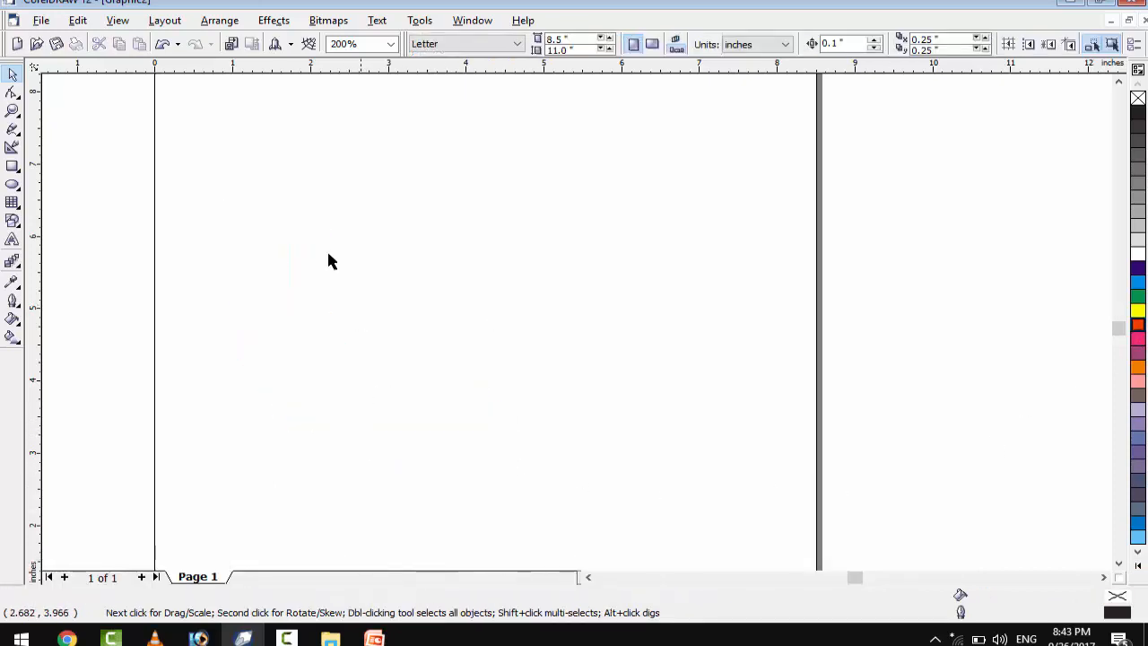
pyautogui.press('F6')
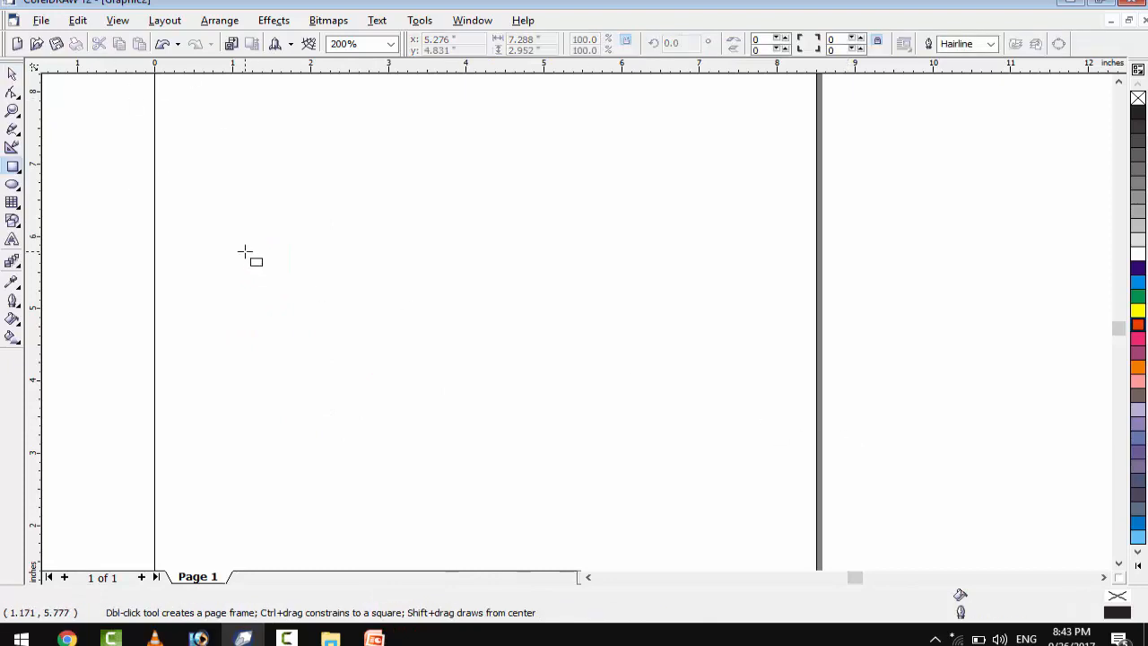
pyautogui.moveTo(220, 206); pyautogui.dragTo(725, 428)
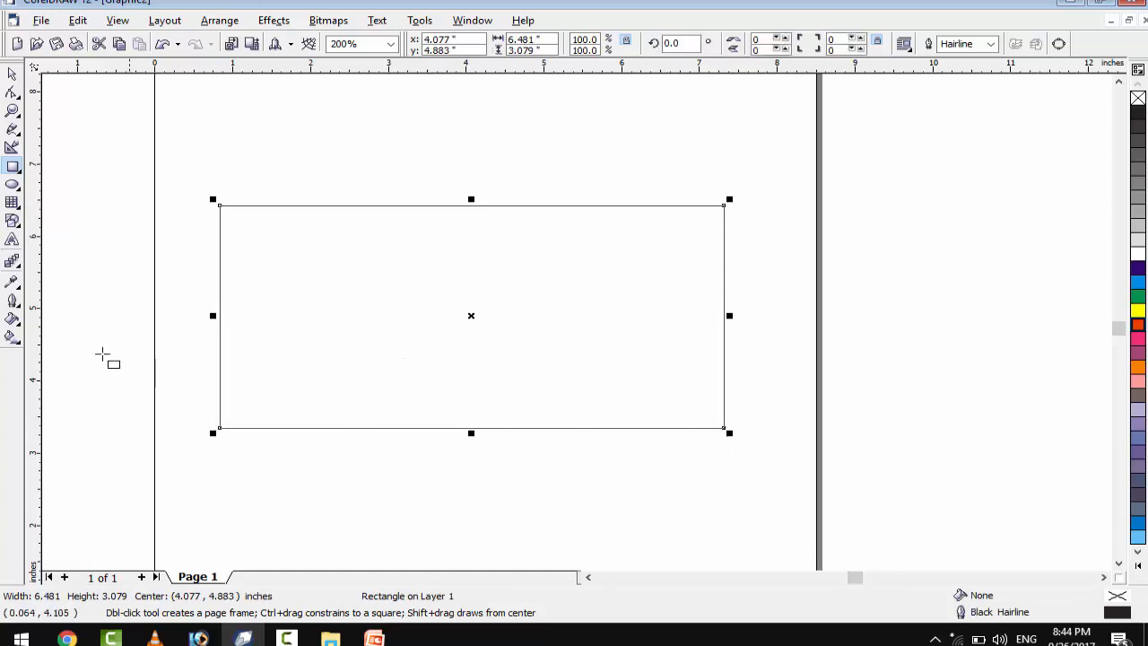
# Draw an ellipse about 4.53 by 4.47 inches over the rectangle's right end and nudge it right to centre x 7.15 inches.
pyautogui.click(12, 183)
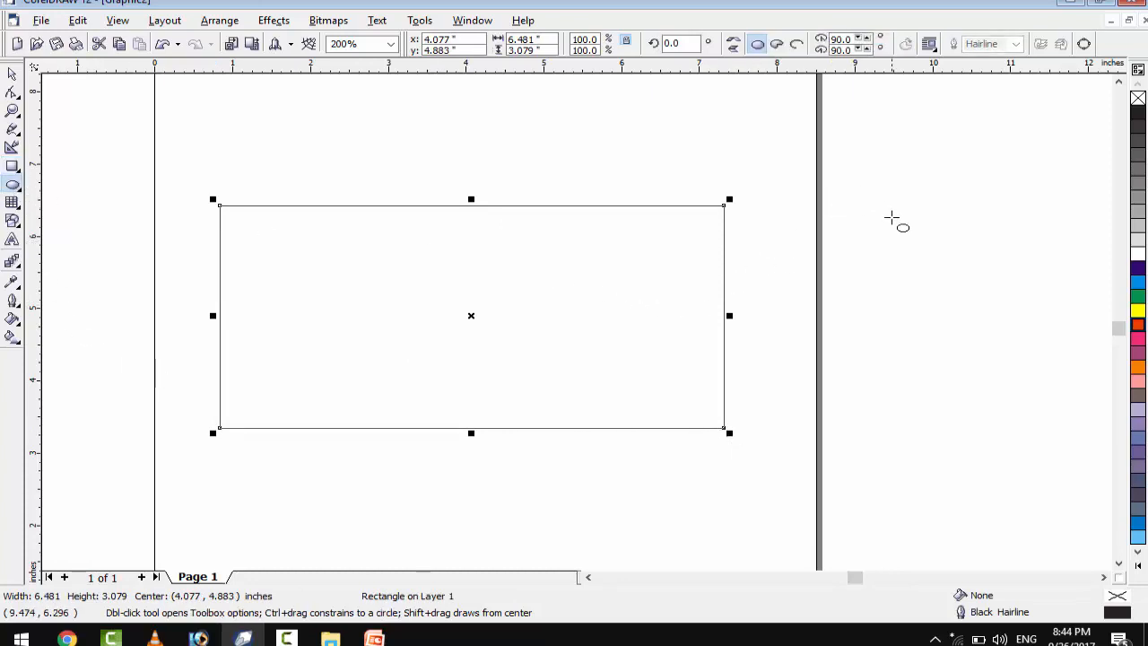
pyautogui.moveTo(868, 174); pyautogui.dragTo(515, 496)
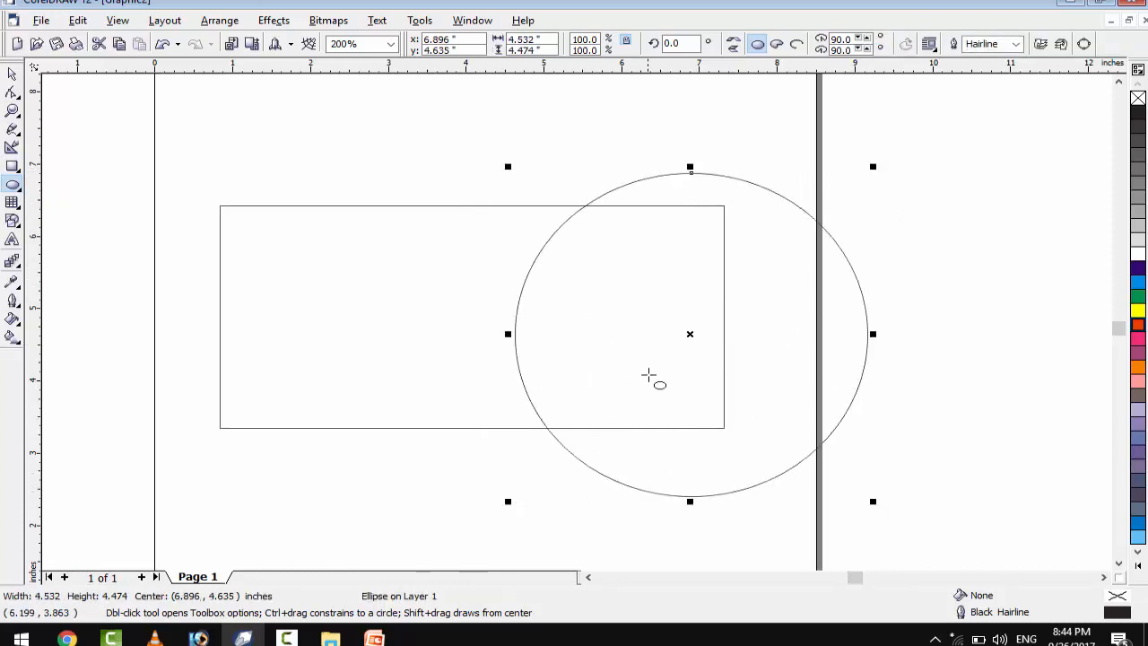
pyautogui.press('Right')
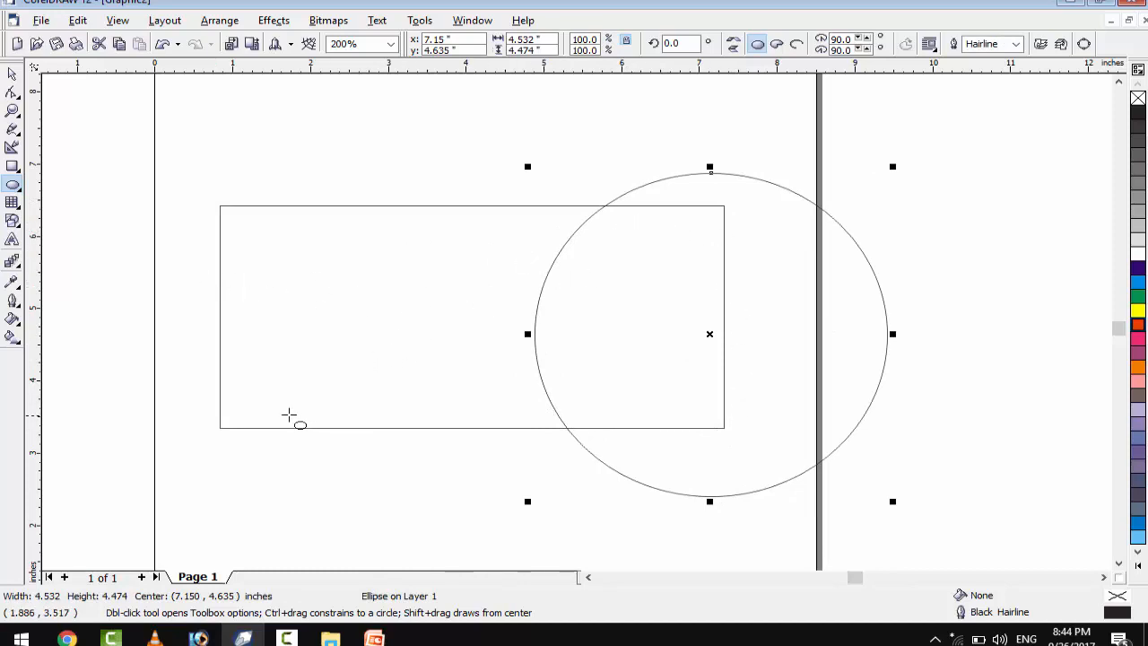
pyautogui.press('space')
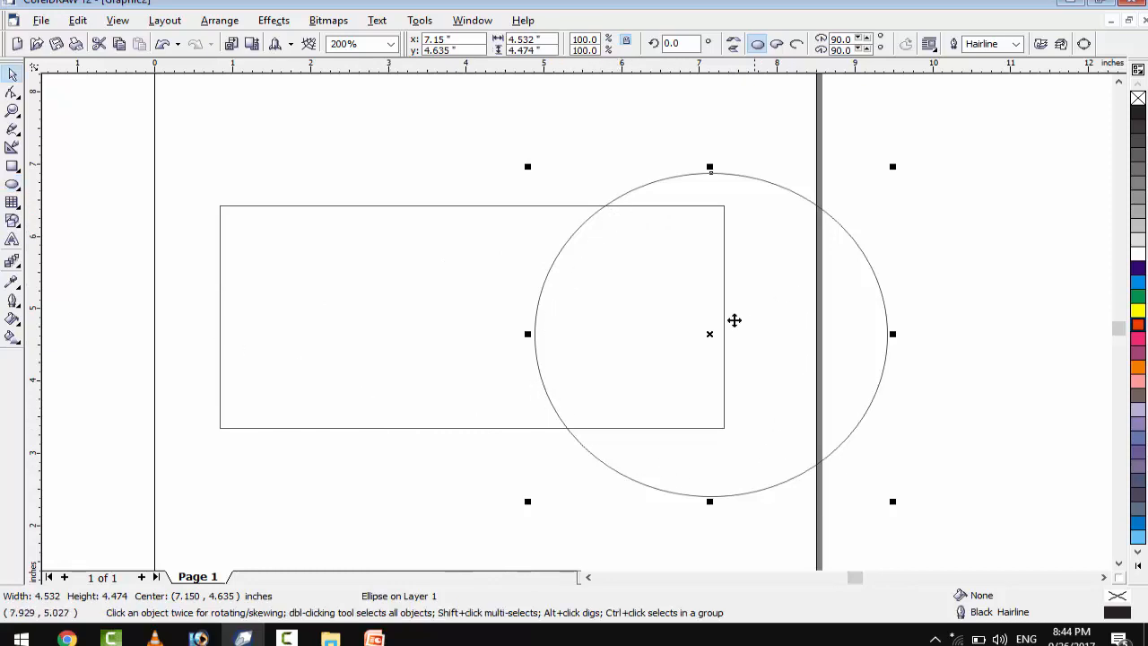
# Select the rectangle and the ellipse together and create their intersection.
pyautogui.click(769, 289)
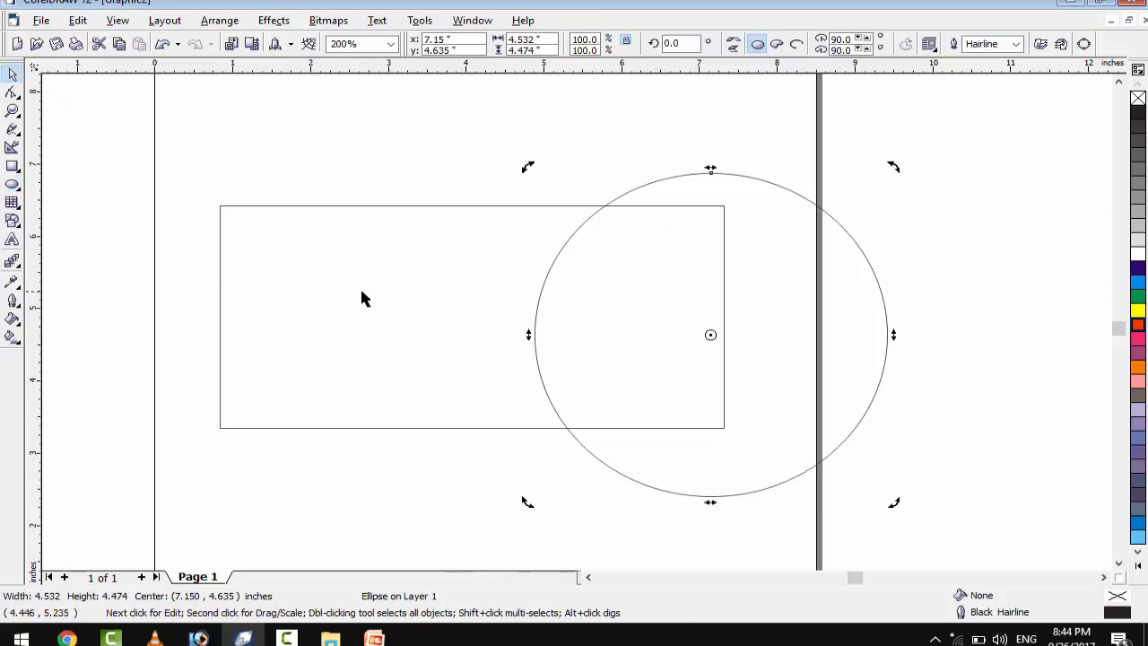
pyautogui.click(346, 287)
pyautogui.moveTo(138, 106); pyautogui.dragTo(947, 546)
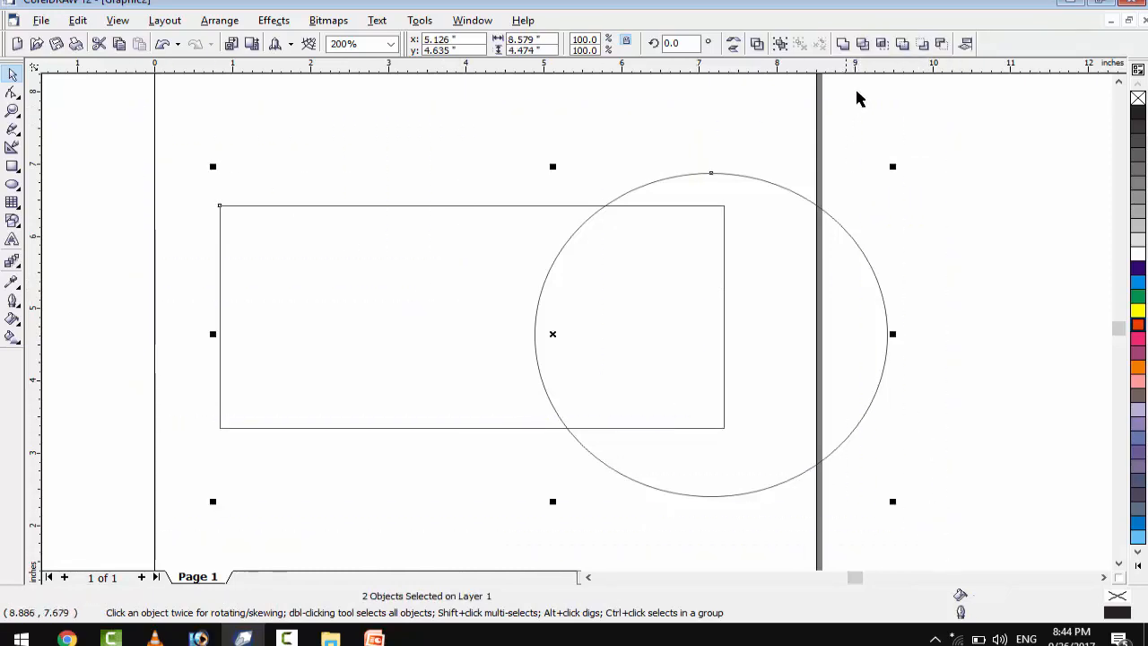
pyautogui.click(883, 45)
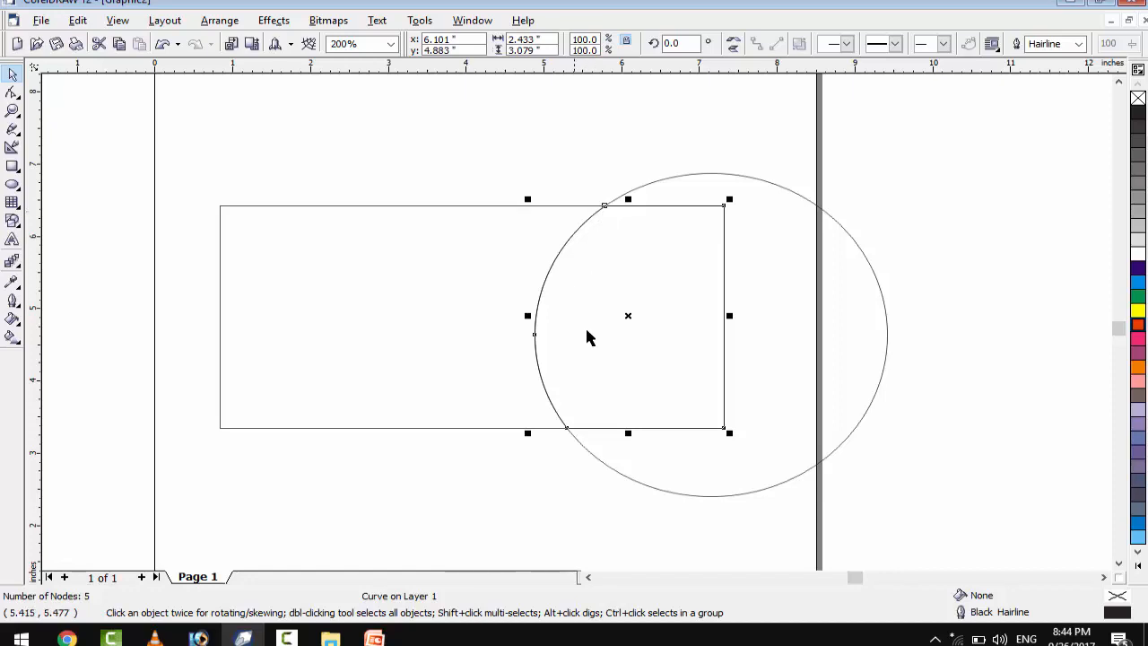
# Delete the ellipse, and undo both that deletion and the intersection.
pyautogui.click(887, 202)
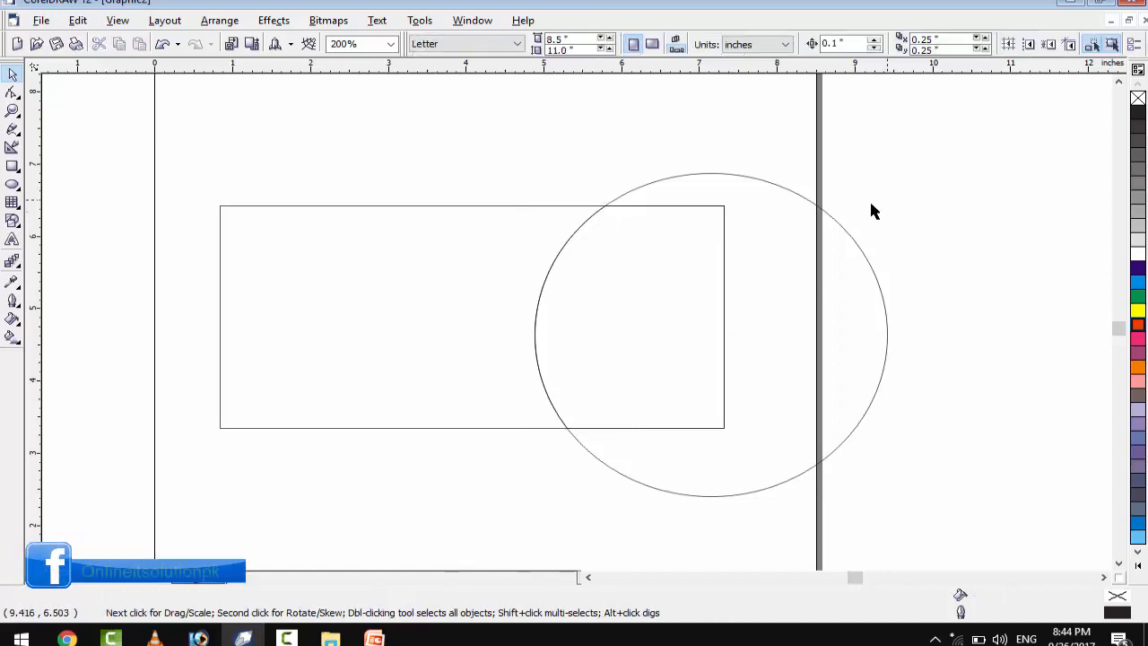
pyautogui.click(832, 233)
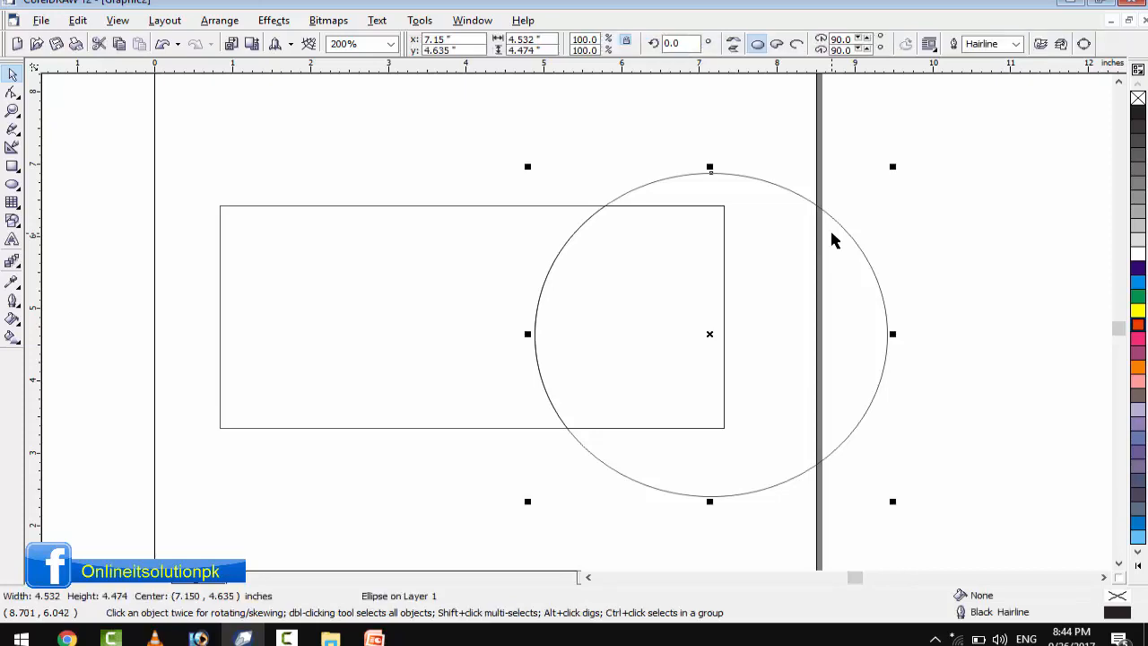
pyautogui.press('Delete')
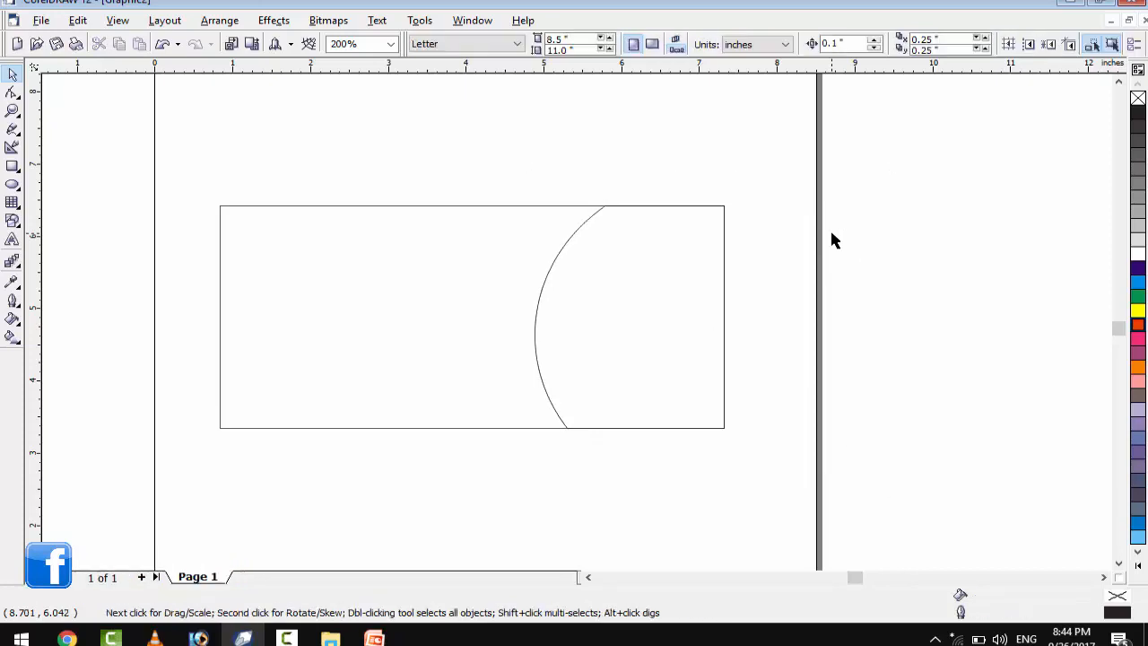
pyautogui.hotkey('ctrl', 'z')
pyautogui.press('Escape')
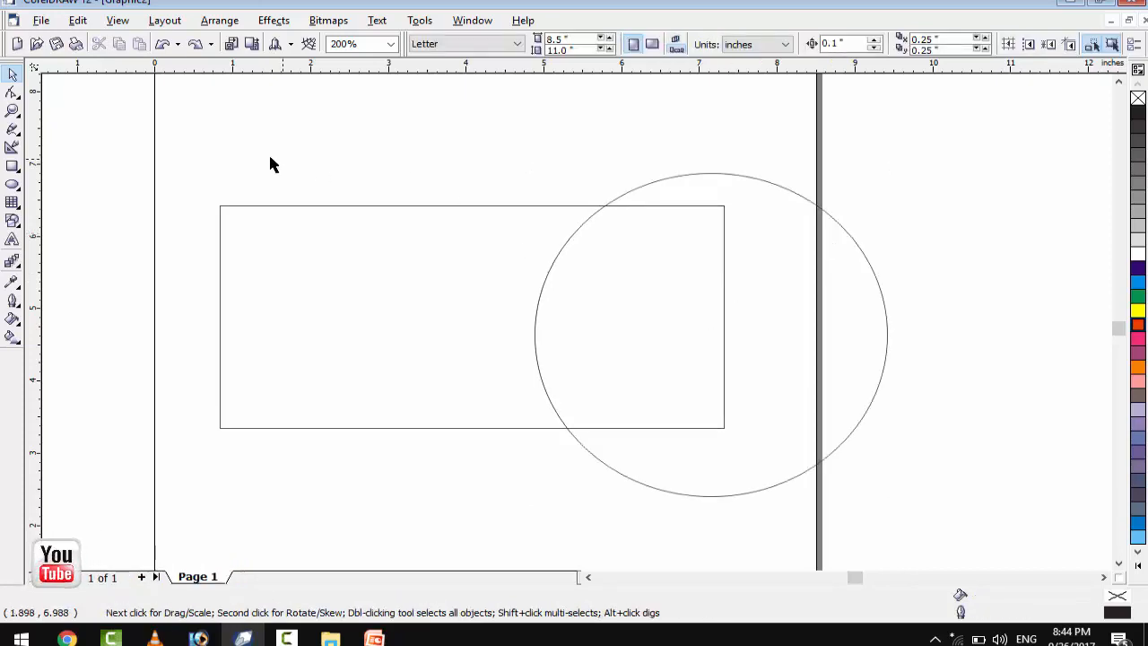
# Intersect the rectangle with the ellipse and delete the ellipse, keeping the rectangle and the overlap piece.
pyautogui.moveTo(225, 148); pyautogui.dragTo(984, 526)
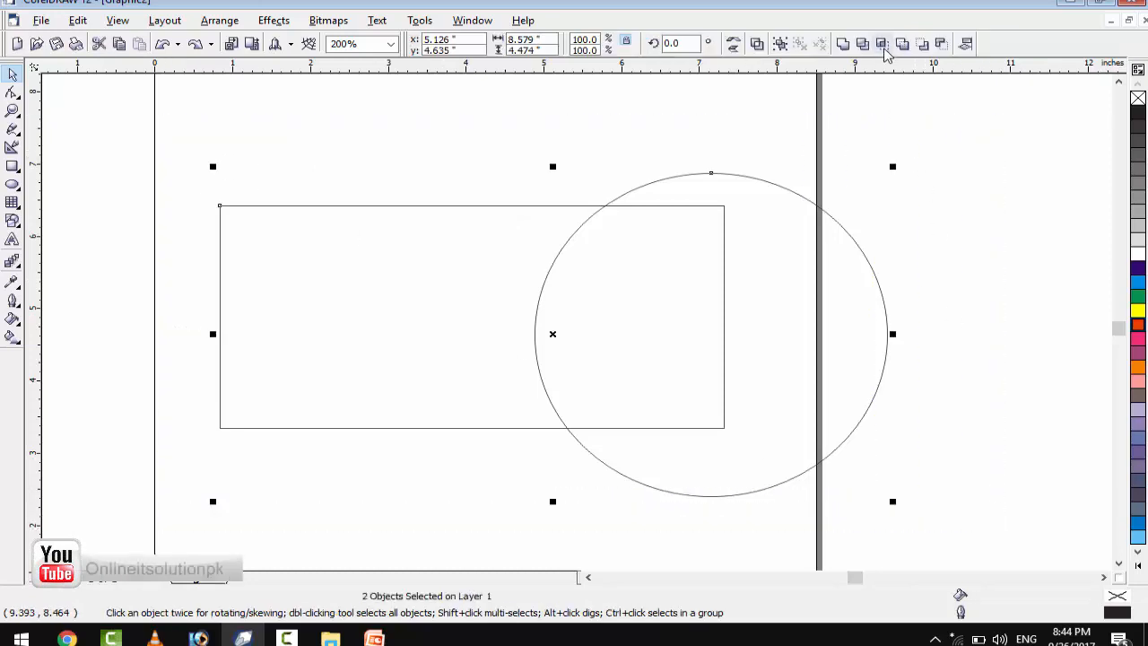
pyautogui.click(883, 44)
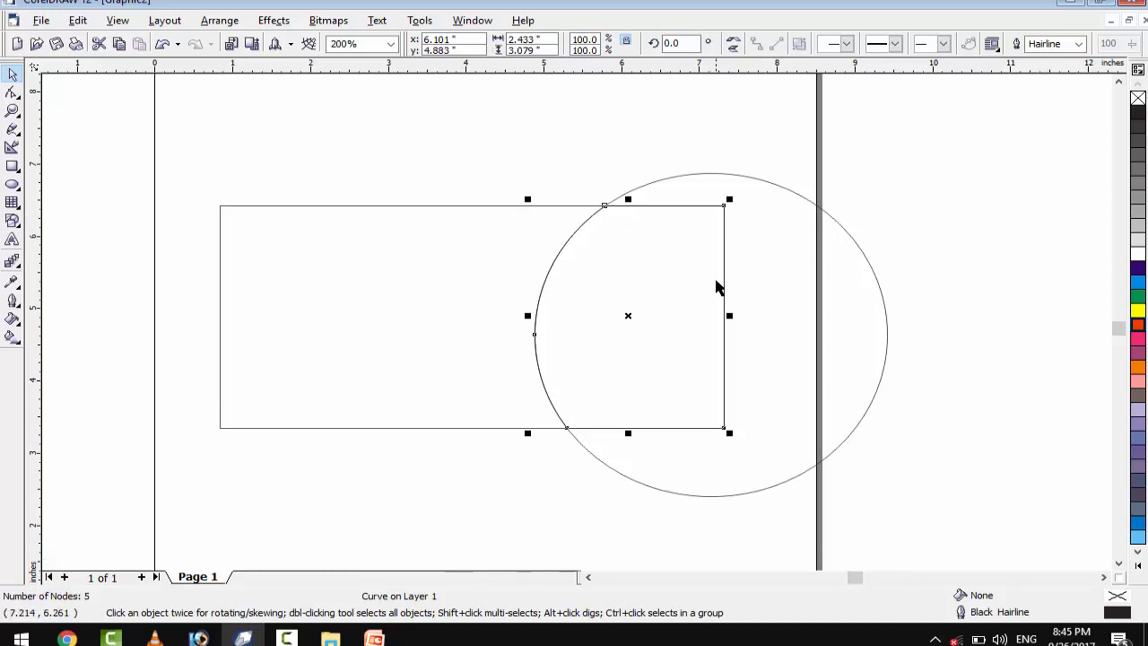
pyautogui.click(911, 277)
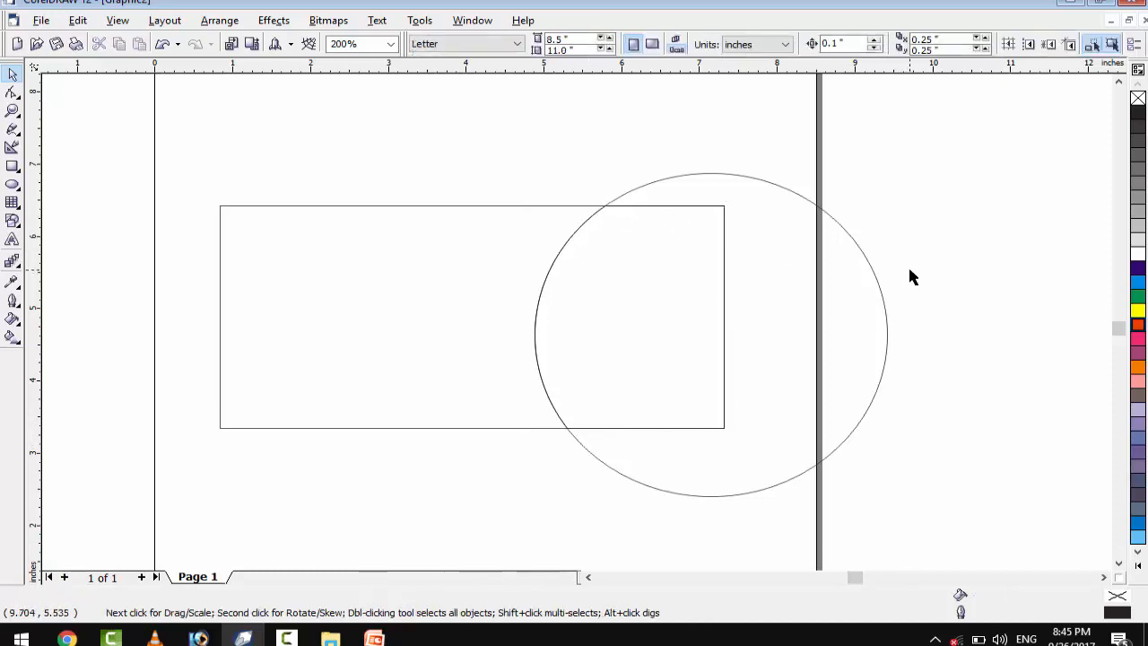
pyautogui.click(865, 292)
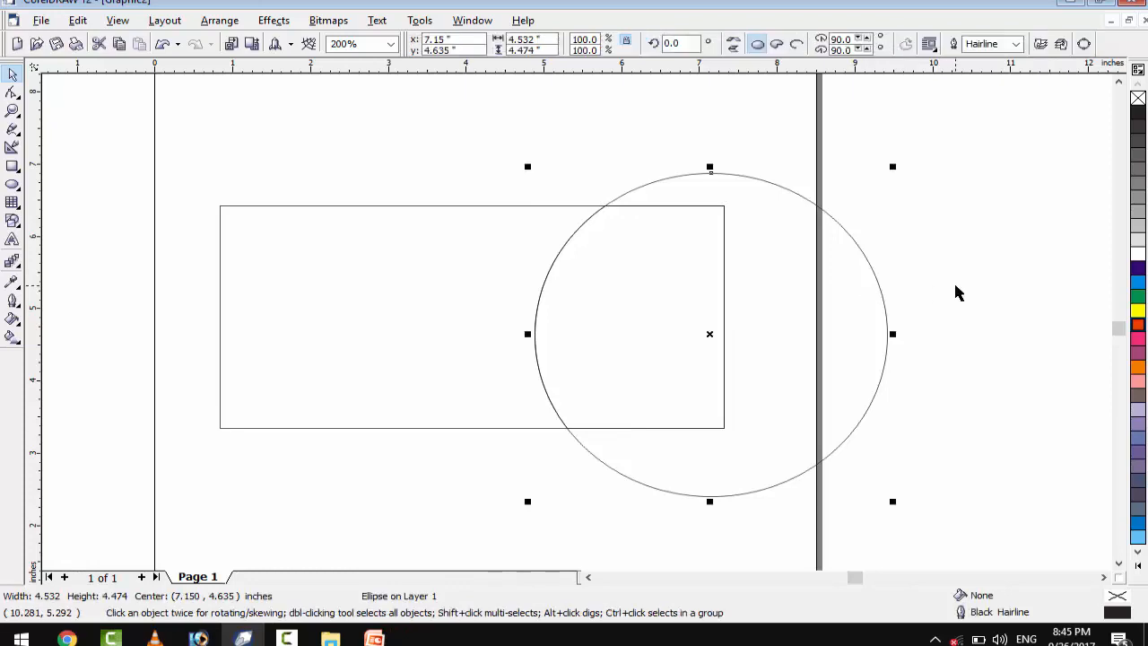
pyautogui.press('Delete')
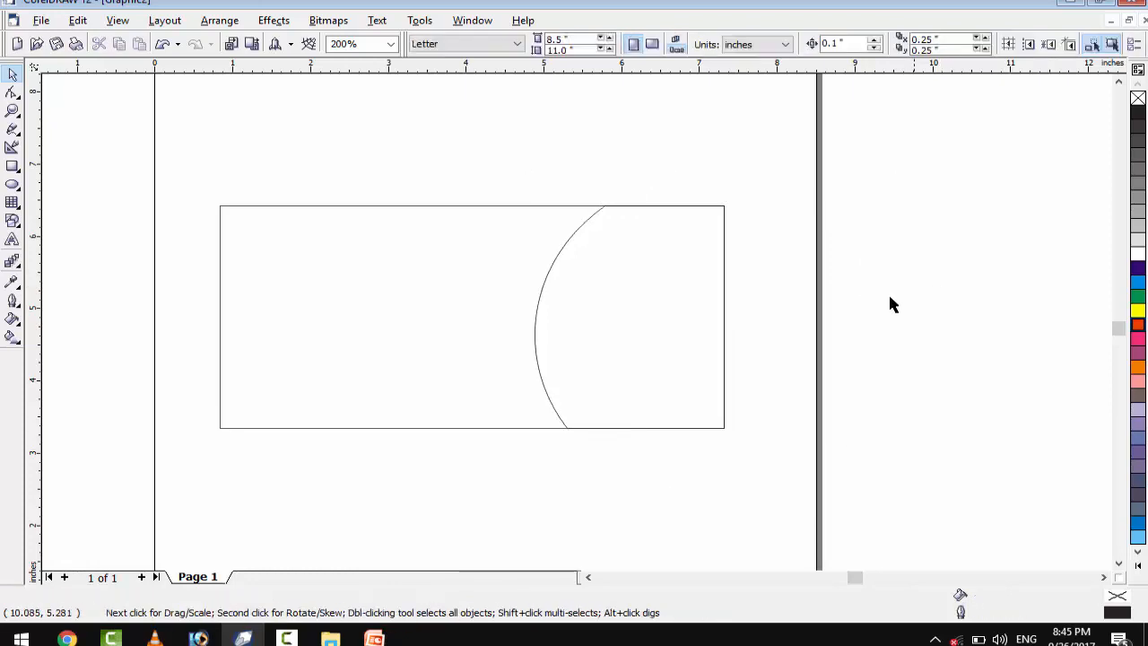
# Fill the curved overlap piece with green and the rectangle behind it with cyan.
pyautogui.click(651, 315)
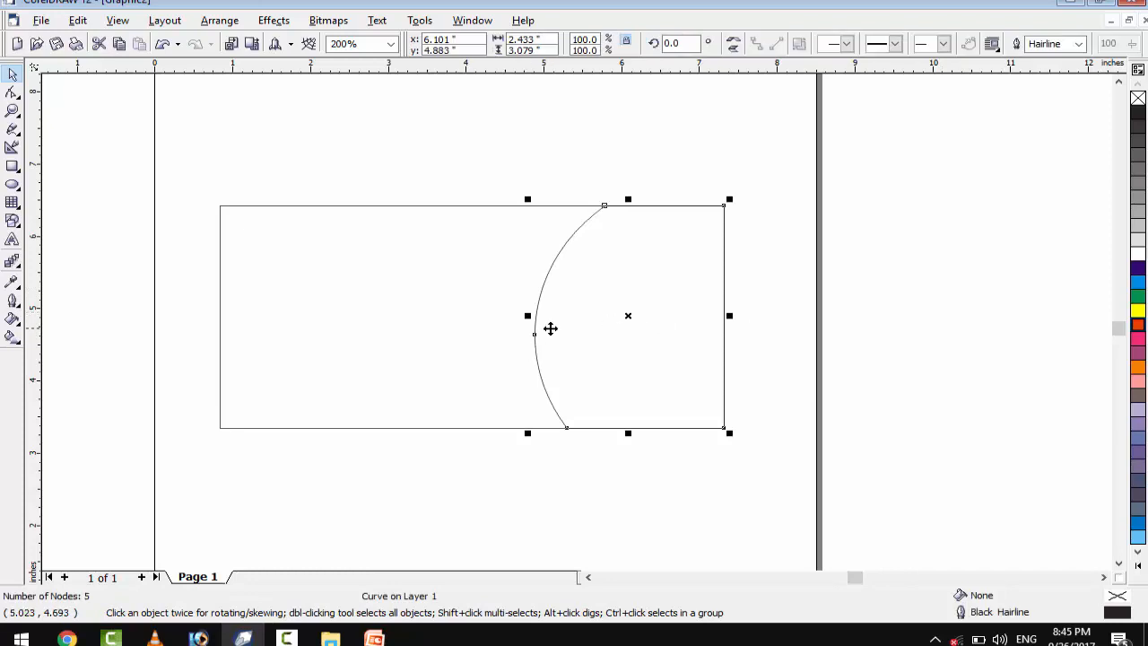
pyautogui.scroll(1, 551, 328)
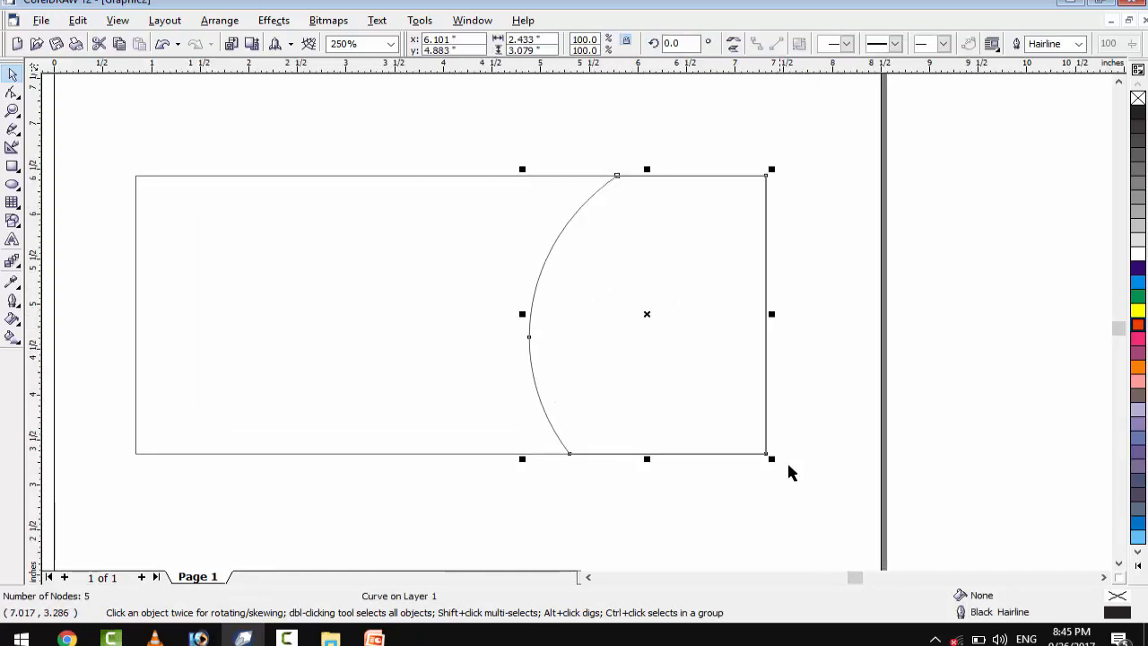
pyautogui.click(1139, 297)
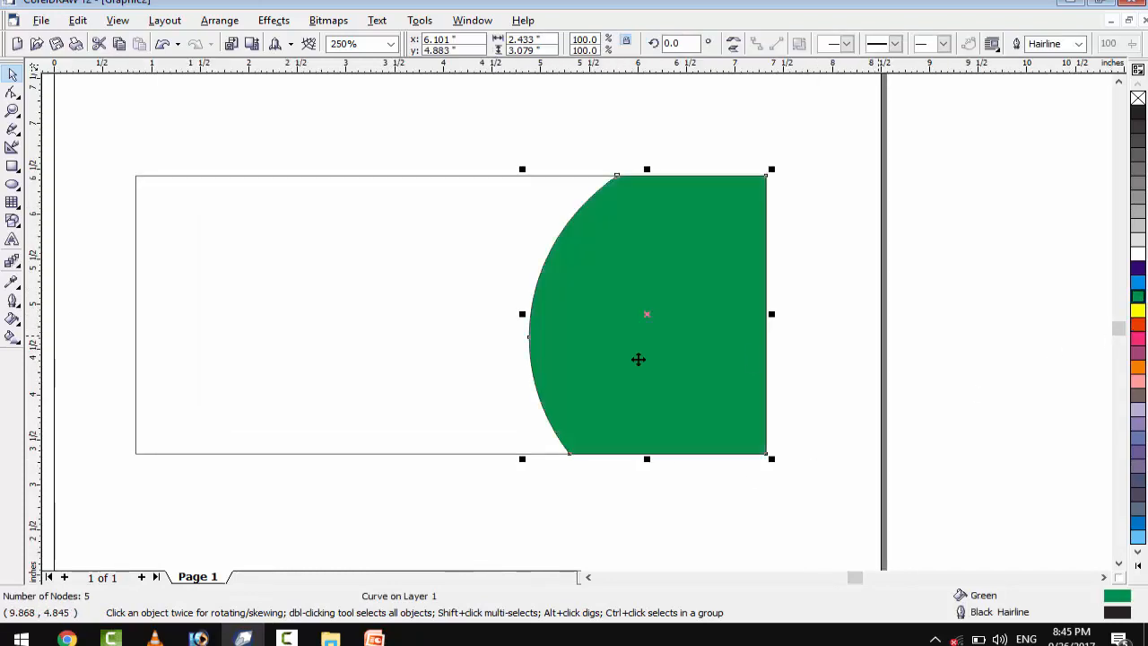
pyautogui.click(344, 359)
pyautogui.click(1138, 327)
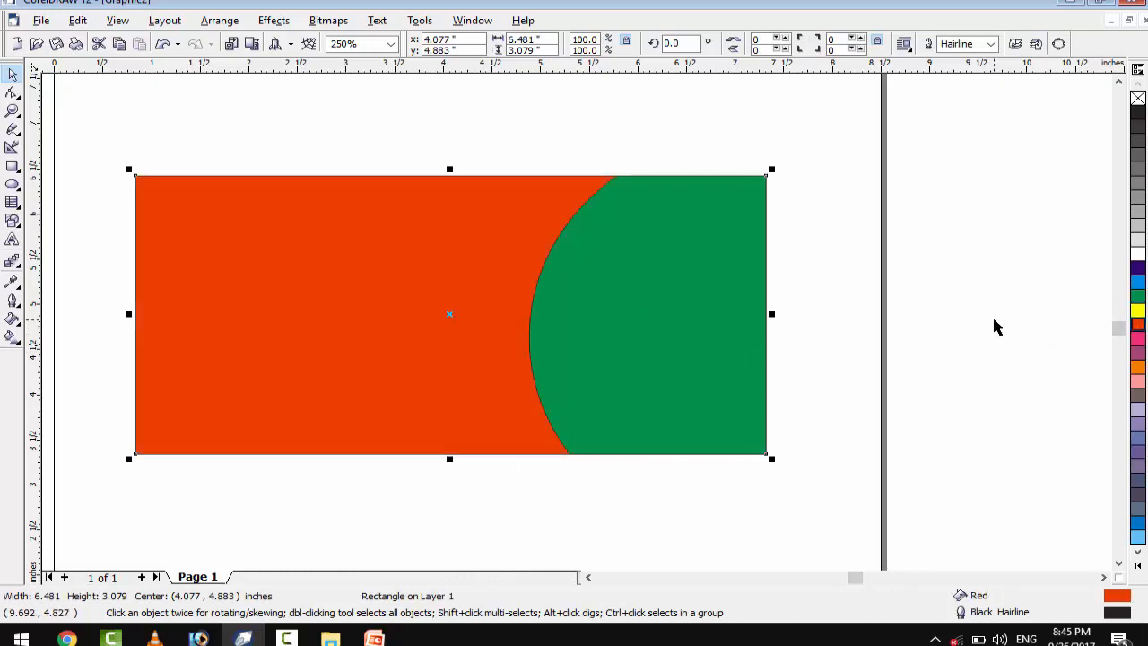
pyautogui.click(1138, 282)
pyautogui.press('Escape')
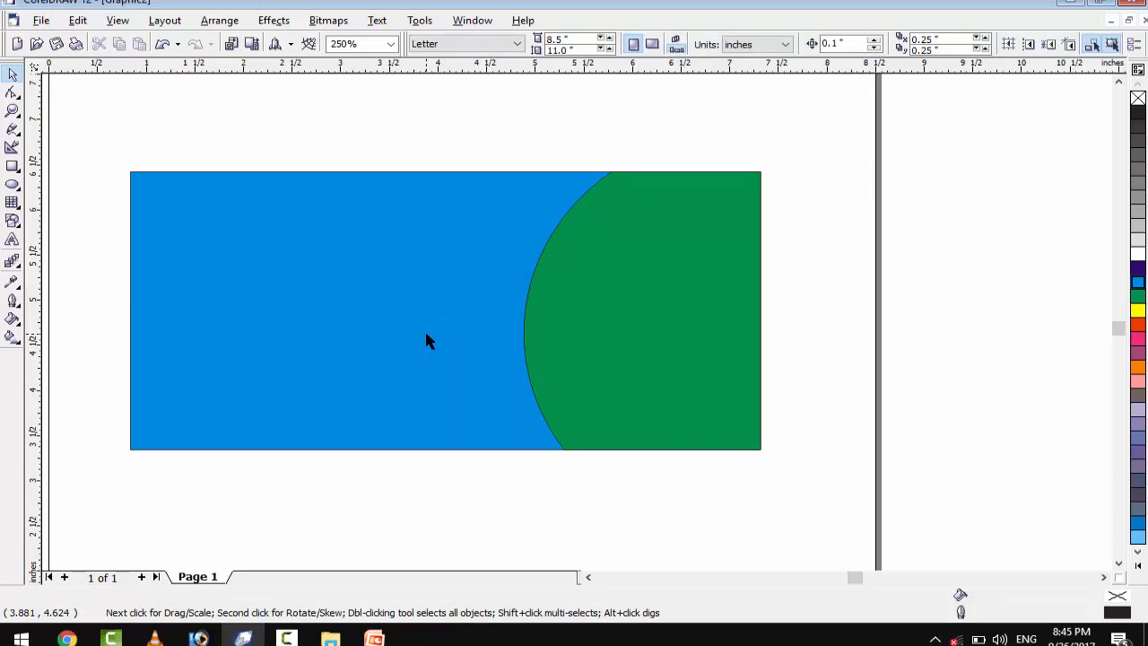
pyautogui.click(437, 251)
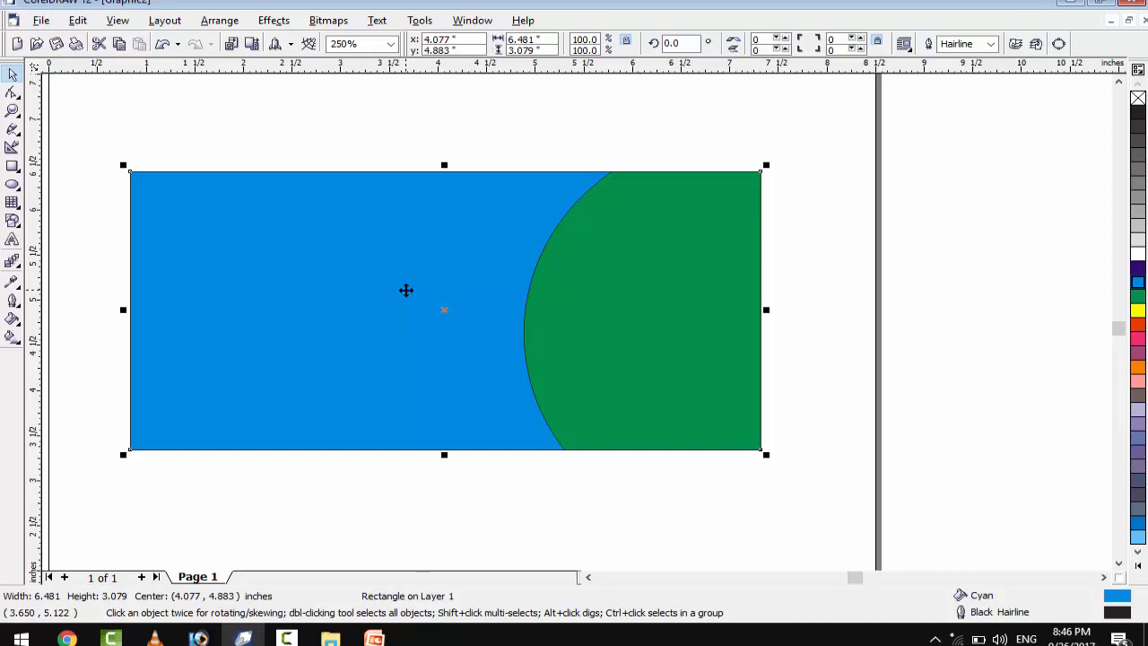
# Make a squashed duplicate of the cyan rectangle along its bottom edge, about 0.55 inches high, and fill it with yellow.
pyautogui.click(407, 290)
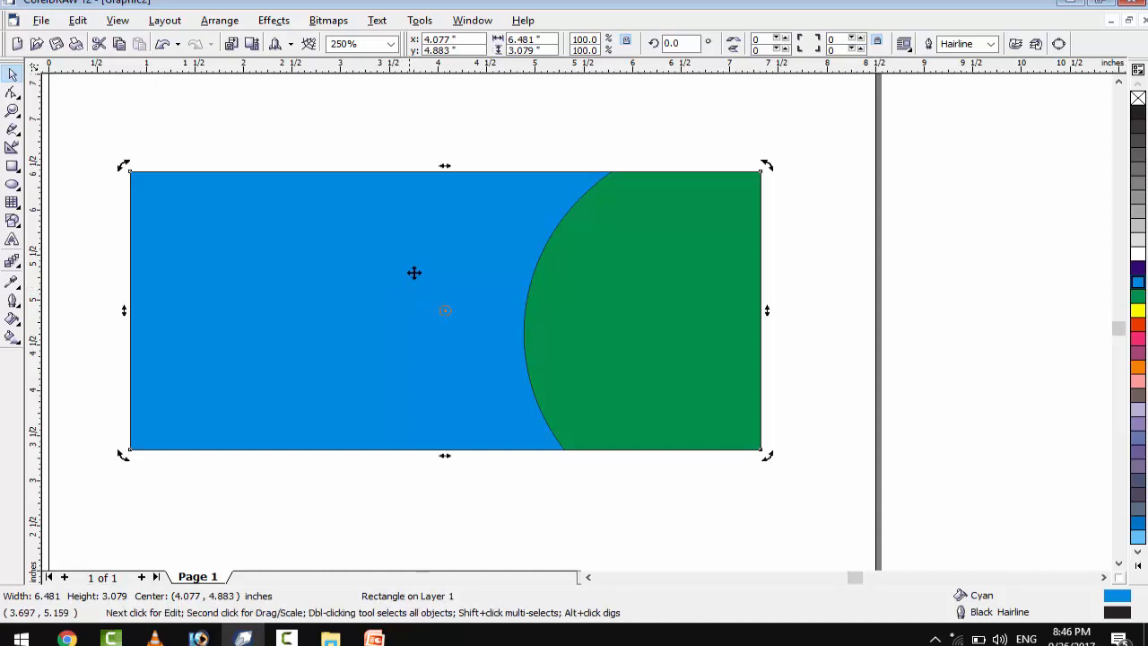
pyautogui.click(416, 269)
pyautogui.moveTo(443, 170); pyautogui.dragTo(423, 407)
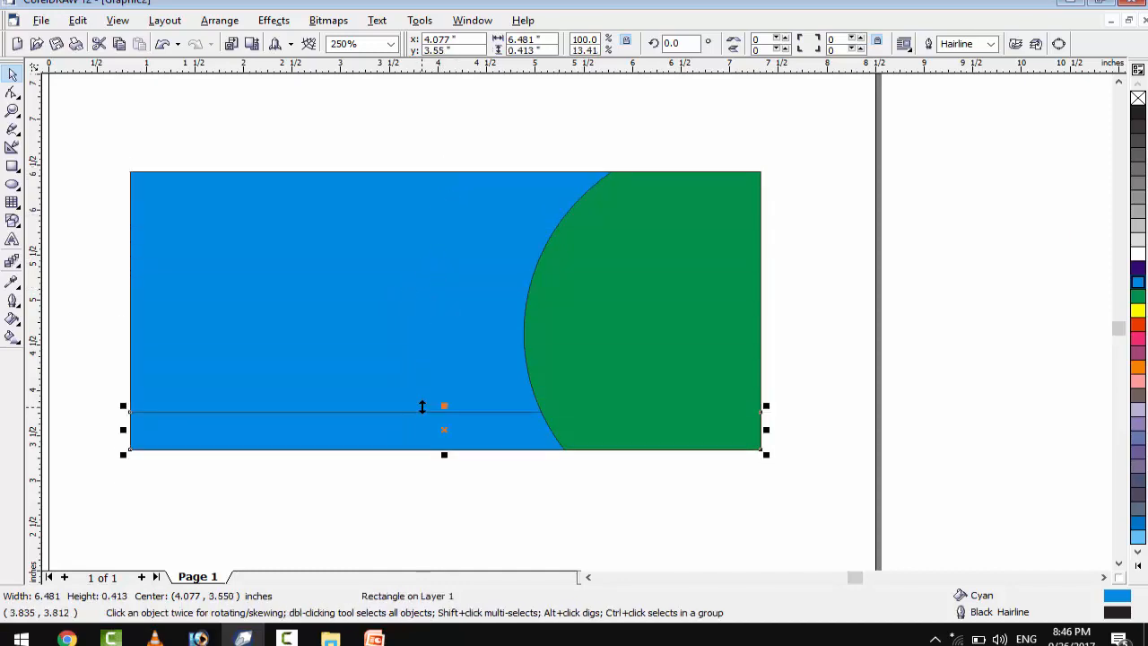
pyautogui.click(1138, 311)
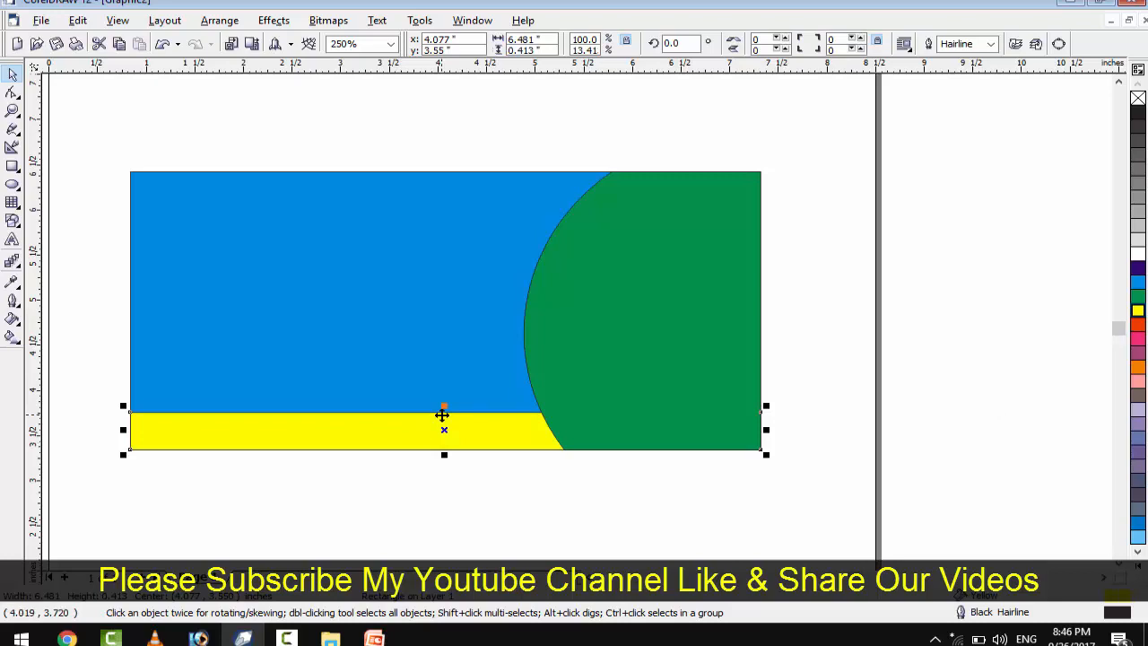
pyautogui.moveTo(445, 406); pyautogui.dragTo(448, 393)
# Bring the yellow strip to the front of all objects so it covers the lower part of the green piece.
pyautogui.rightClick(436, 431)
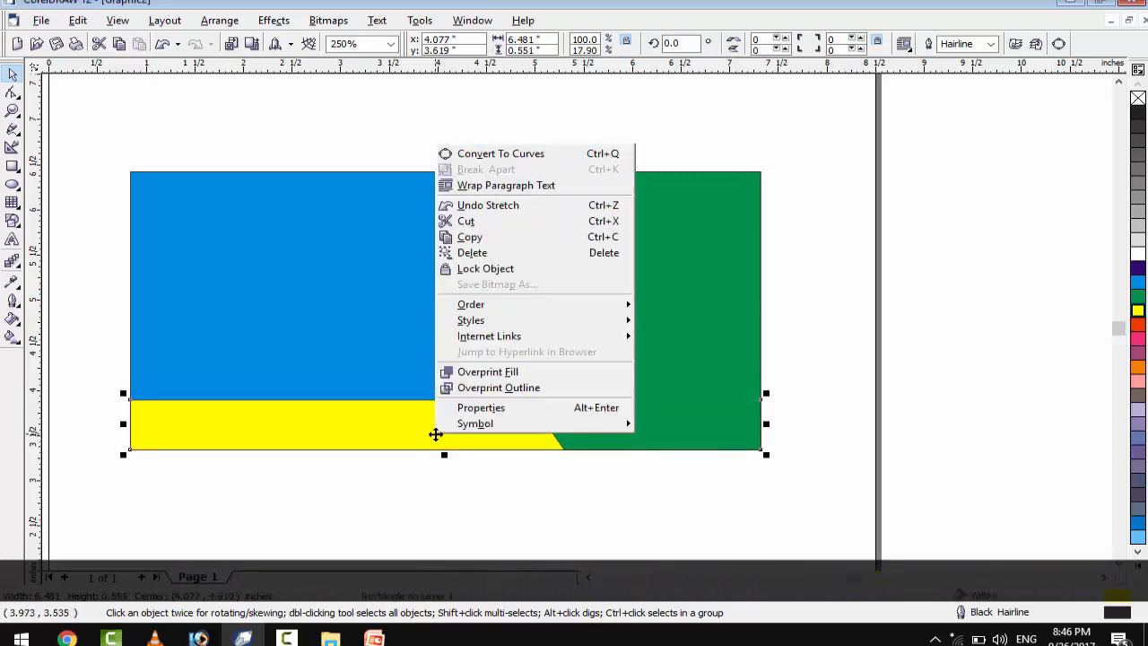
pyautogui.moveTo(539, 305)
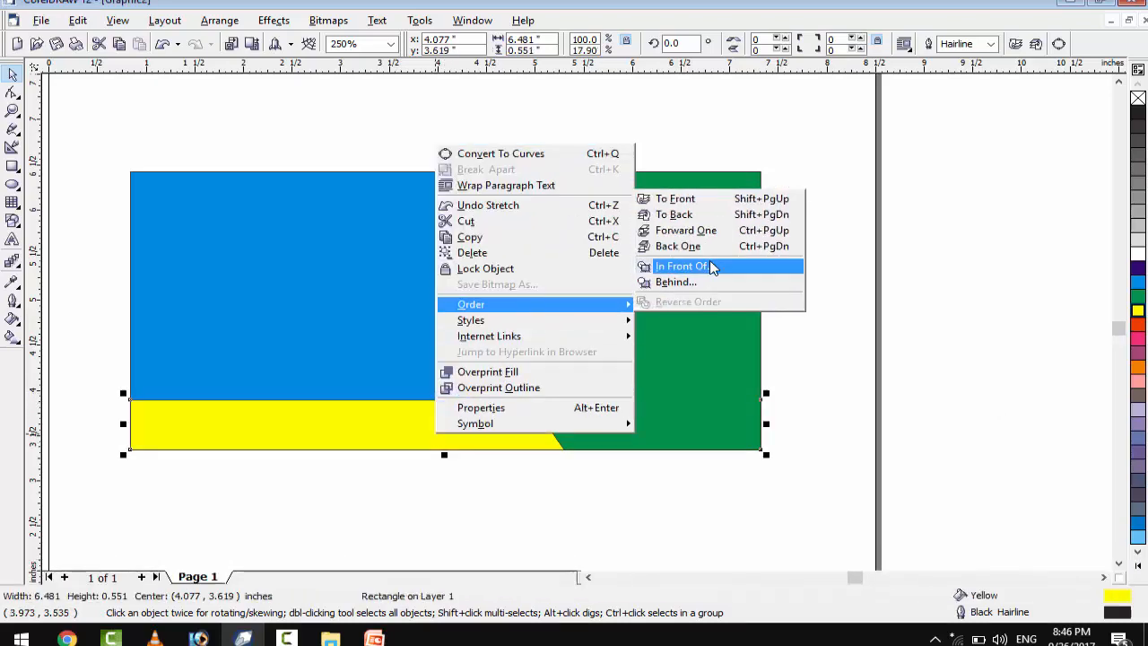
pyautogui.click(709, 195)
pyautogui.click(802, 320)
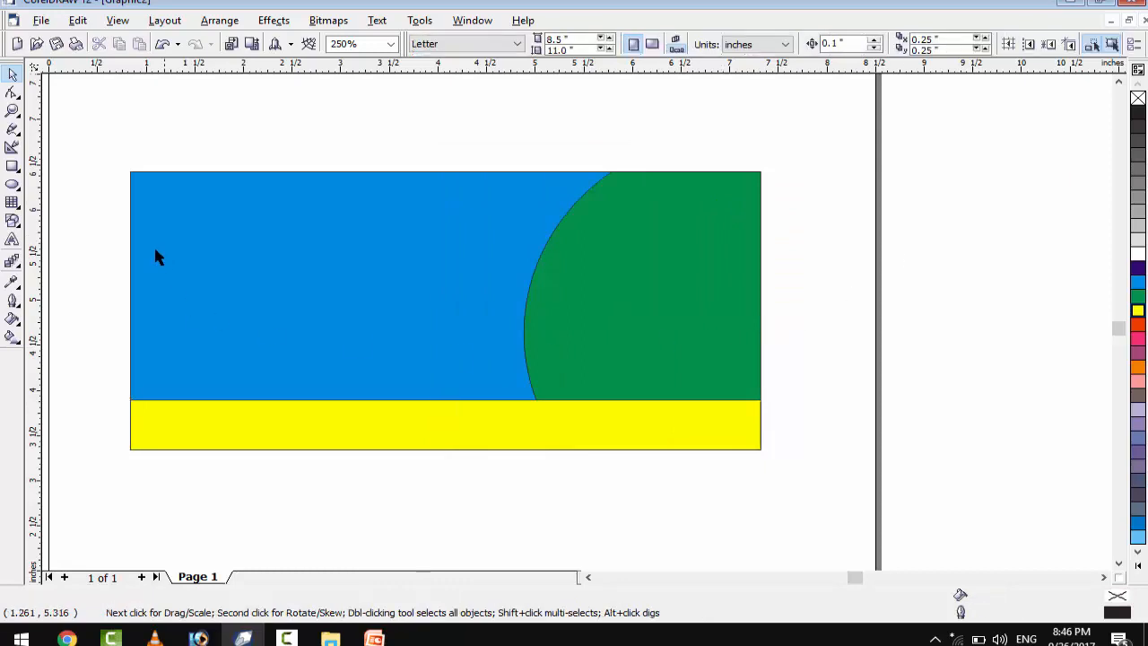
pyautogui.moveTo(637, 411); pyautogui.dragTo(807, 482)
pyautogui.moveTo(806, 482); pyautogui.dragTo(807, 483)
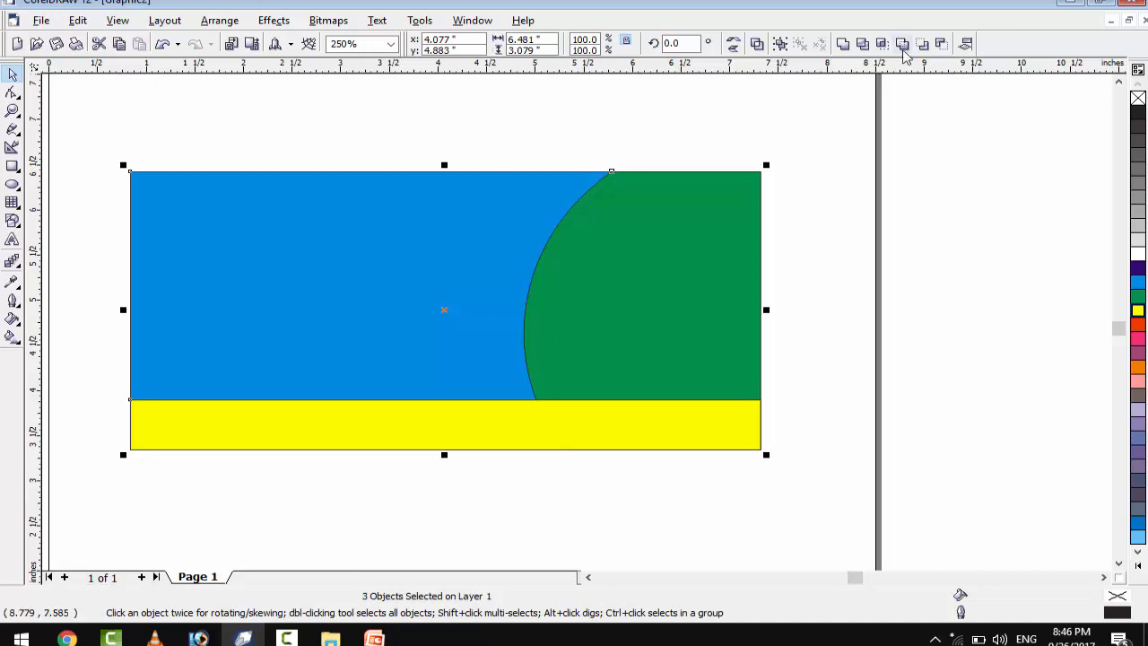
pyautogui.click(894, 282)
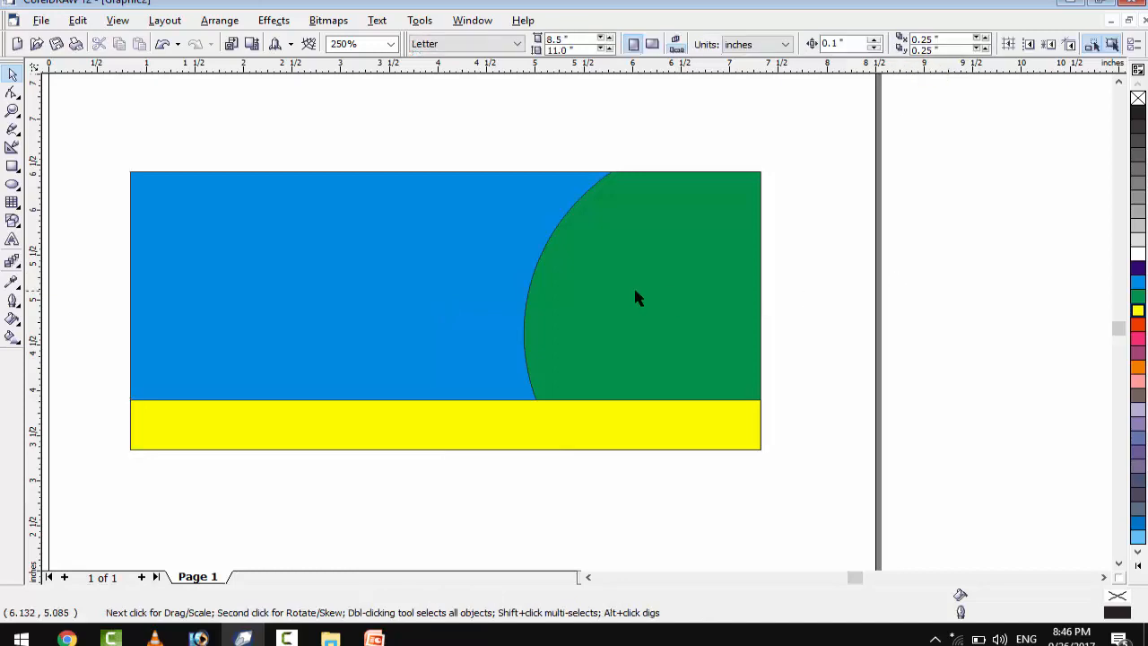
# Select the whole cyan, green and yellow design and delete it from the page.
pyautogui.scroll(-1, 667, 285)
pyautogui.moveTo(230, 162); pyautogui.dragTo(829, 507)
pyautogui.press('Delete')
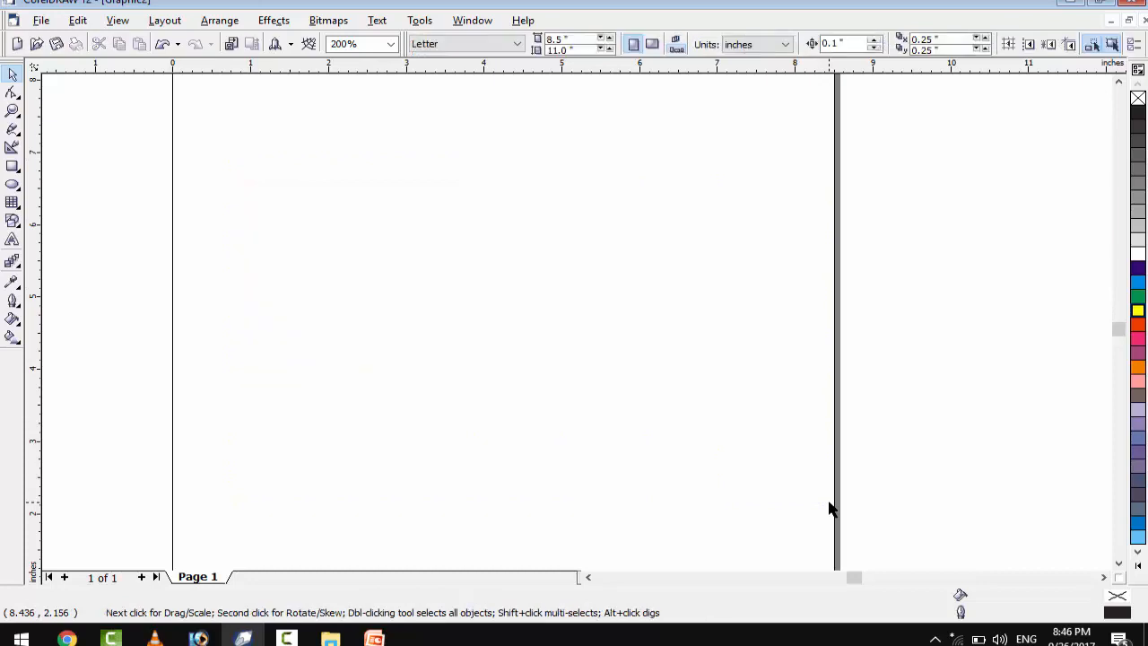
pyautogui.press('F7')
pyautogui.moveTo(358, 187); pyautogui.dragTo(723, 444)
pyautogui.press('Delete')
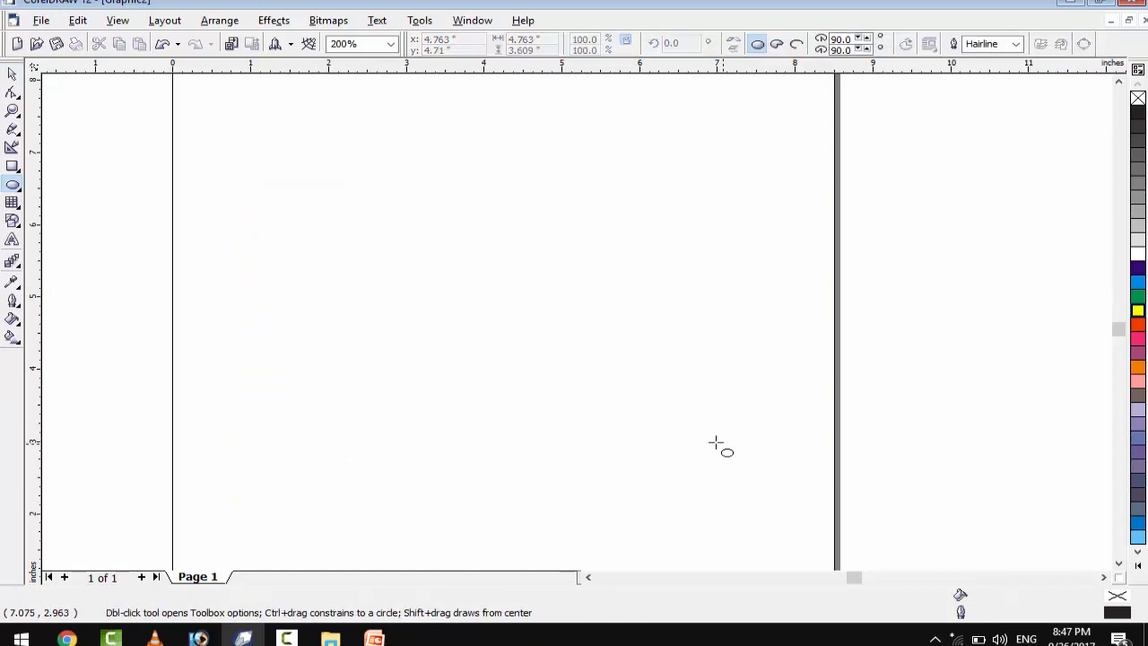
pyautogui.moveTo(386, 213); pyautogui.dragTo(633, 487)
pyautogui.press('Delete')
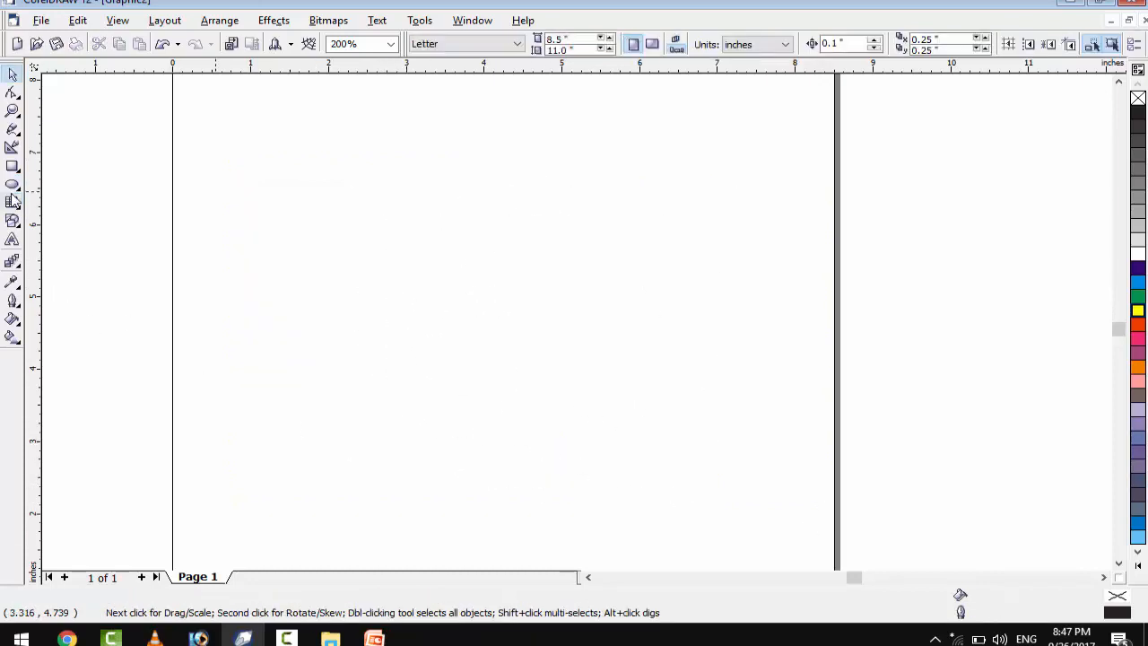
# Draw two diagonally overlapping ellipses, the upper-right one on top about 4.24 by 3.84 inches.
pyautogui.press('F7')
pyautogui.moveTo(588, 190)
pyautogui.mouseDown()
pyautogui.moveTo(404, 372)
pyautogui.moveTo(261, 468)
pyautogui.mouseUp()
pyautogui.moveTo(655, 142); pyautogui.dragTo(327, 422)
# Select both ellipses and simplify them so the overlap is cut out of the back ellipse.
pyautogui.click(10, 75)
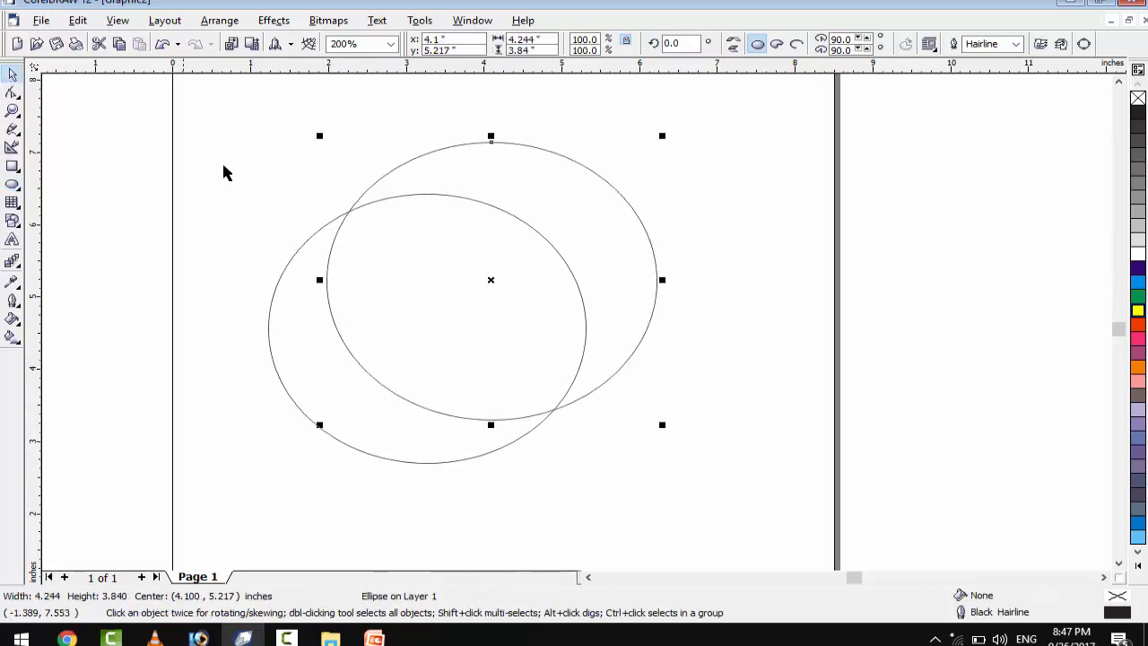
pyautogui.moveTo(184, 94); pyautogui.dragTo(747, 512)
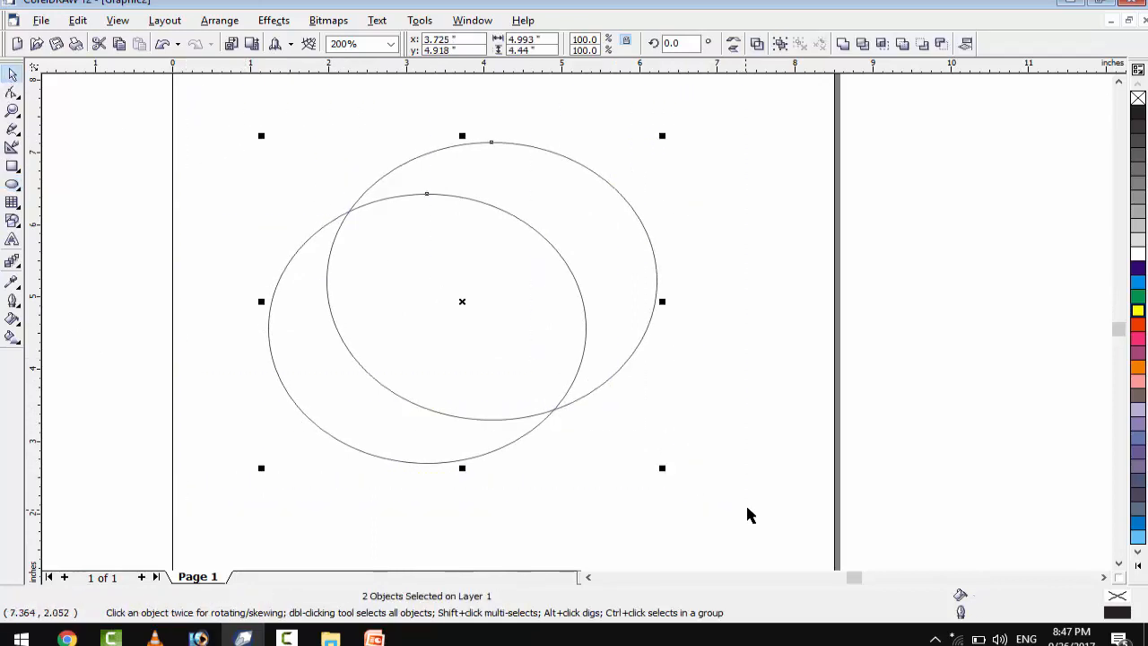
pyautogui.click(899, 52)
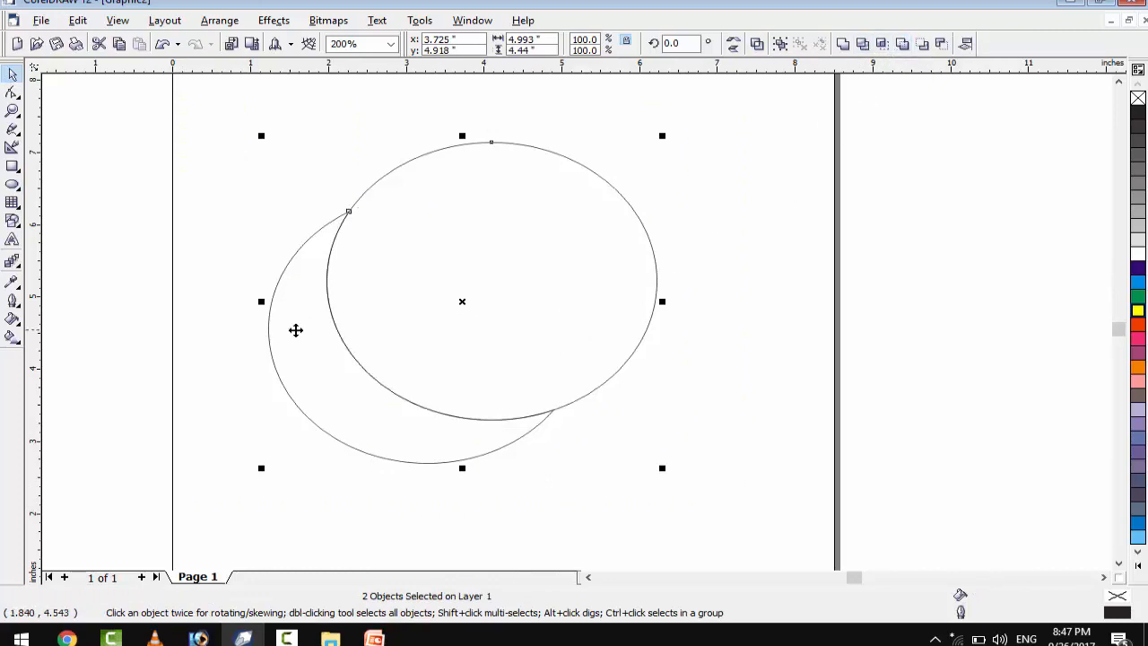
pyautogui.click(700, 296)
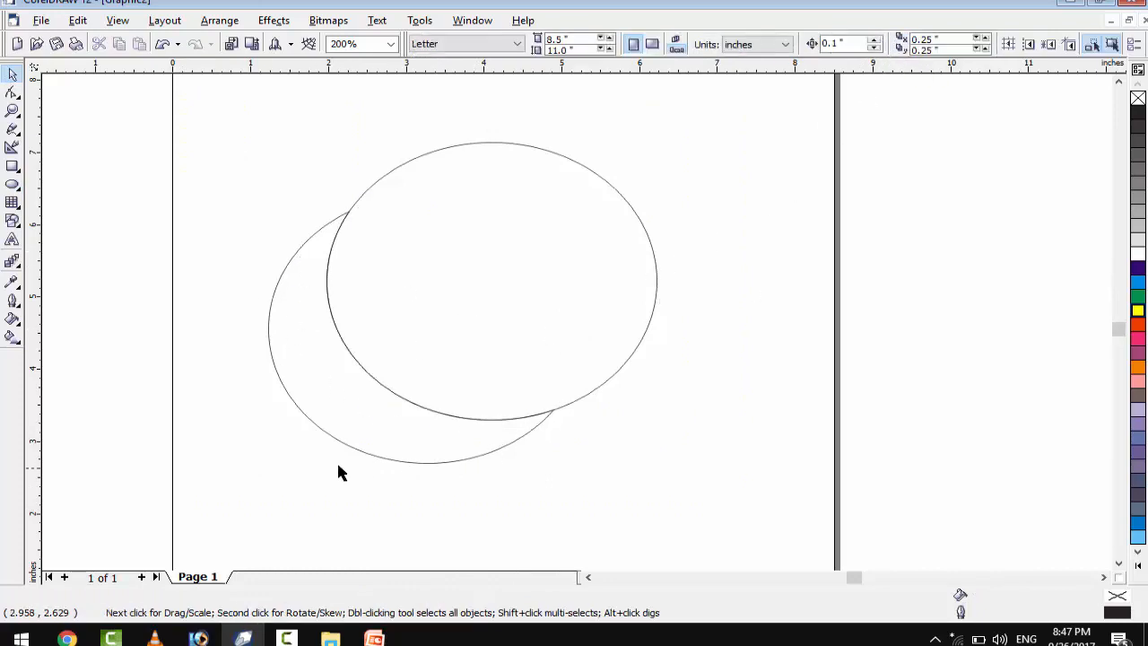
# Delete the front ellipse and move the remaining crescent slightly up.
pyautogui.click(632, 252)
pyautogui.press('Delete')
pyautogui.moveTo(470, 455); pyautogui.dragTo(385, 431)
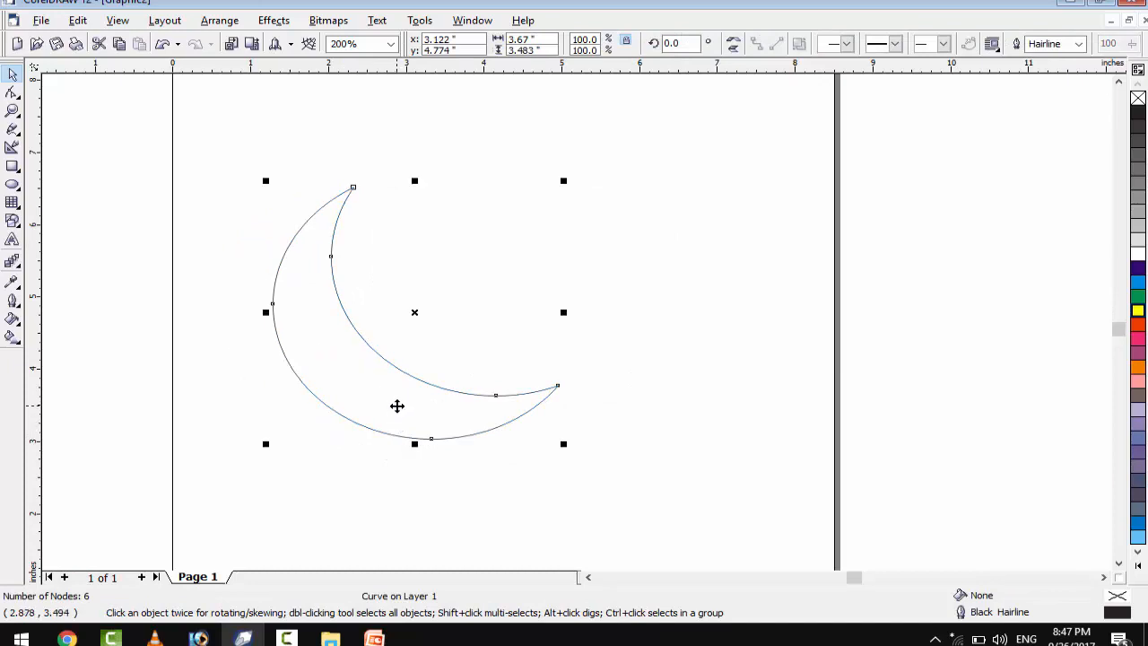
# Fill the crescent with yellow, change the fill to magenta, and delete the crescent.
pyautogui.click(1138, 311)
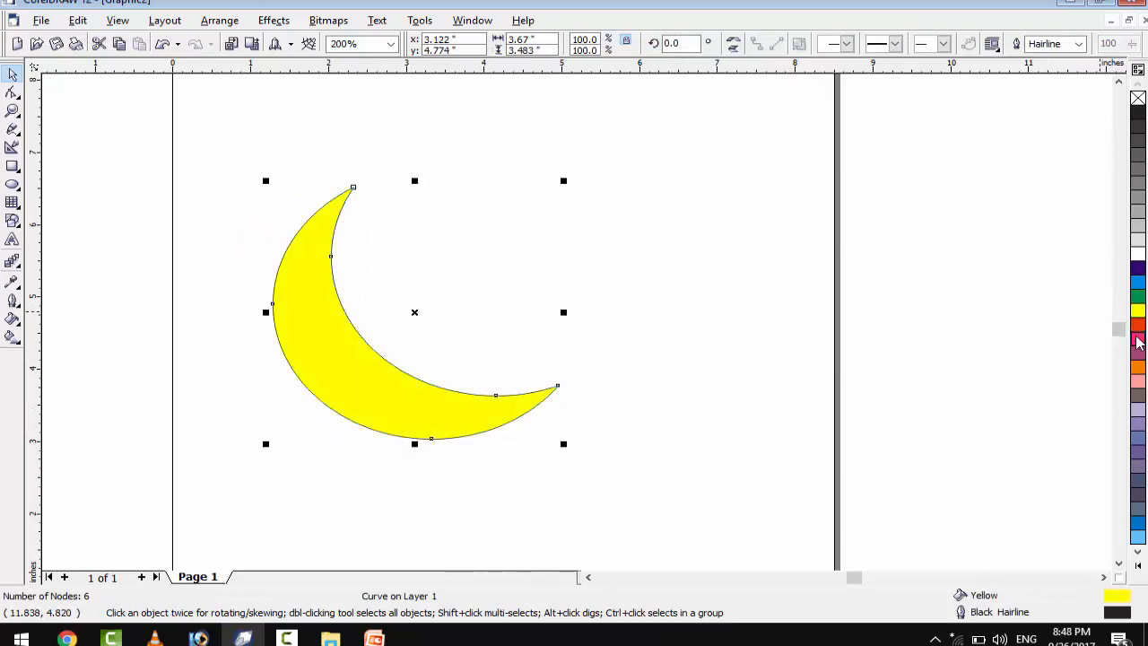
pyautogui.click(1137, 338)
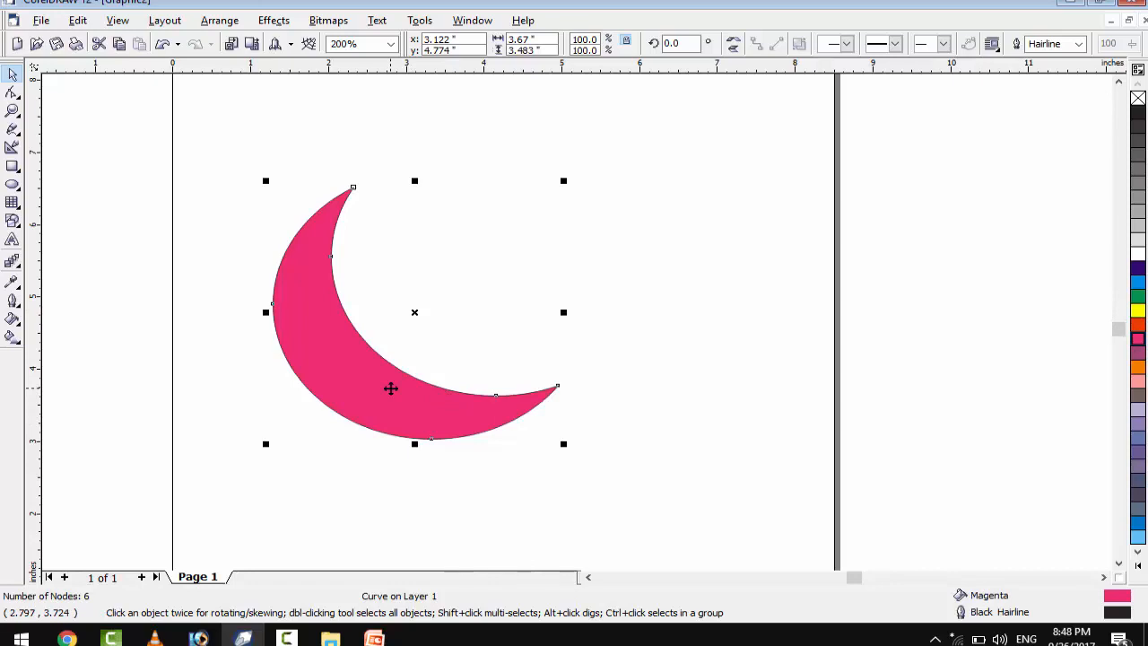
pyautogui.press('Delete')
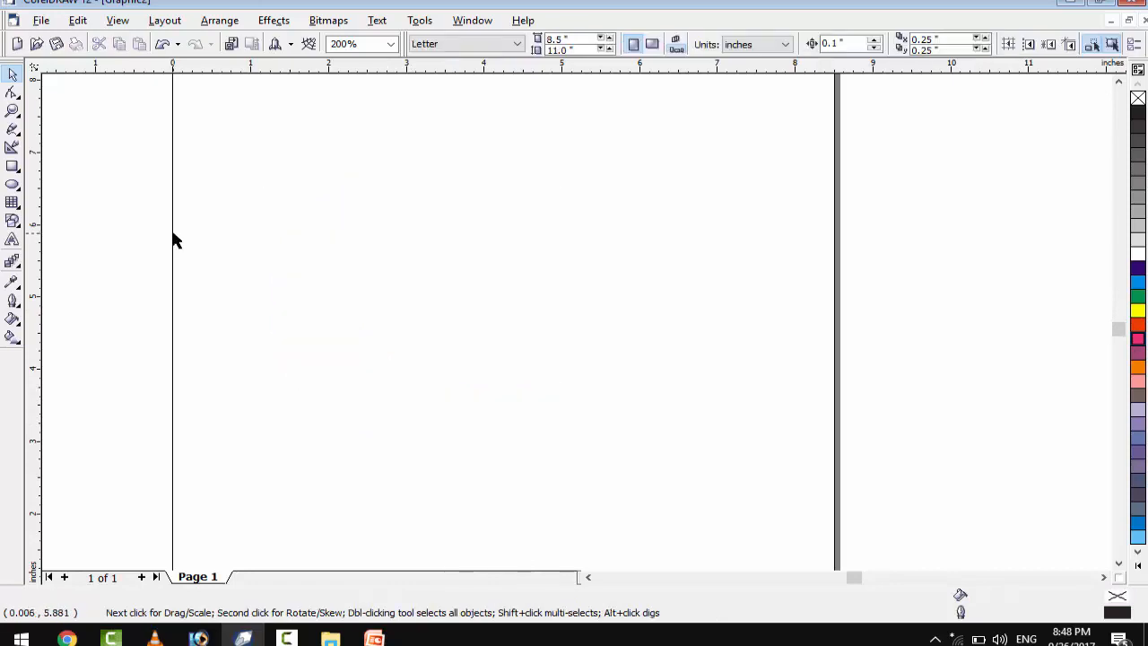
# Draw two overlapping rectangles, one about 3.10 by 3.25 inches and a lower-right one about 4.36 by 2.96 inches.
pyautogui.click(12, 166)
pyautogui.moveTo(292, 198); pyautogui.dragTo(294, 198)
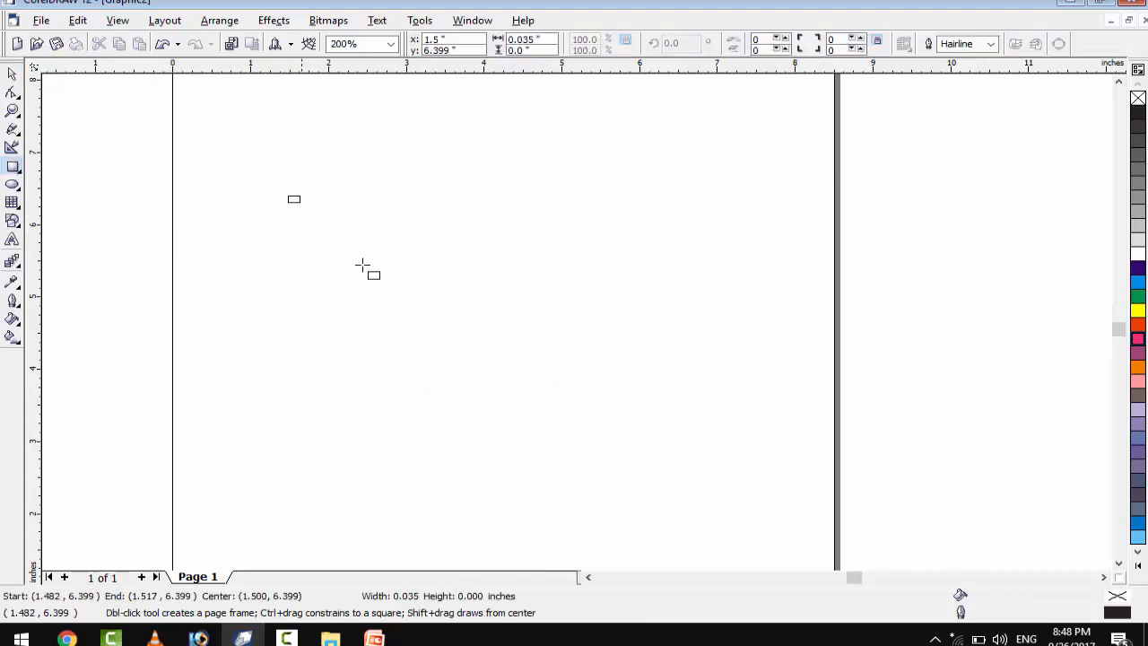
pyautogui.moveTo(361, 265); pyautogui.dragTo(530, 430)
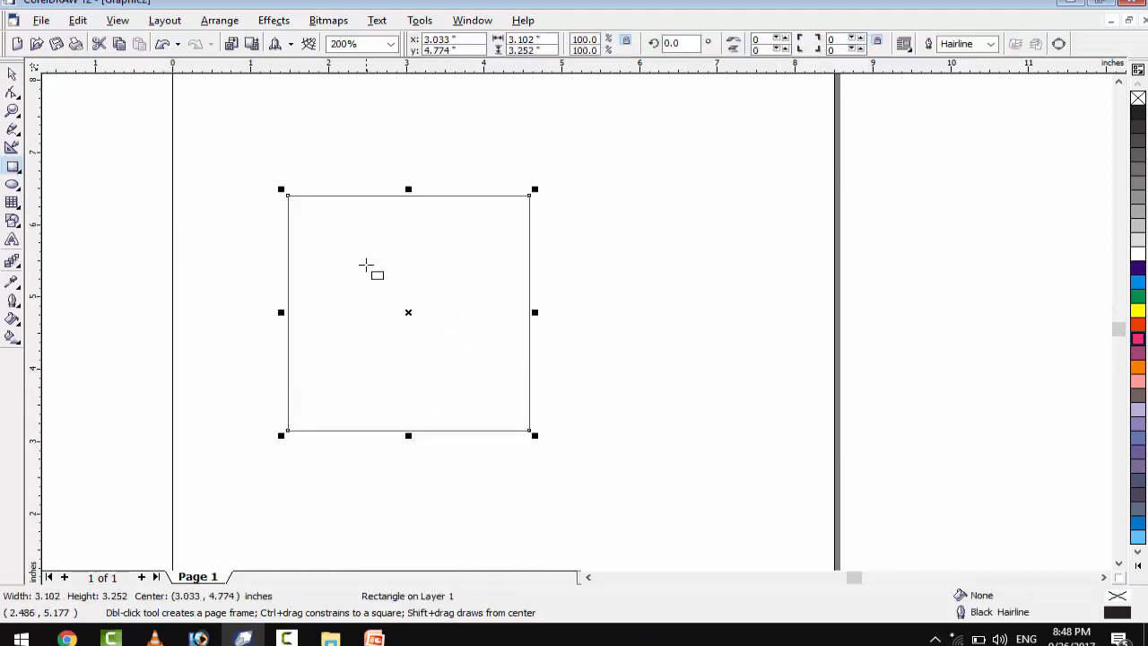
pyautogui.moveTo(367, 263); pyautogui.dragTo(701, 471)
pyautogui.moveTo(706, 478); pyautogui.dragTo(707, 479)
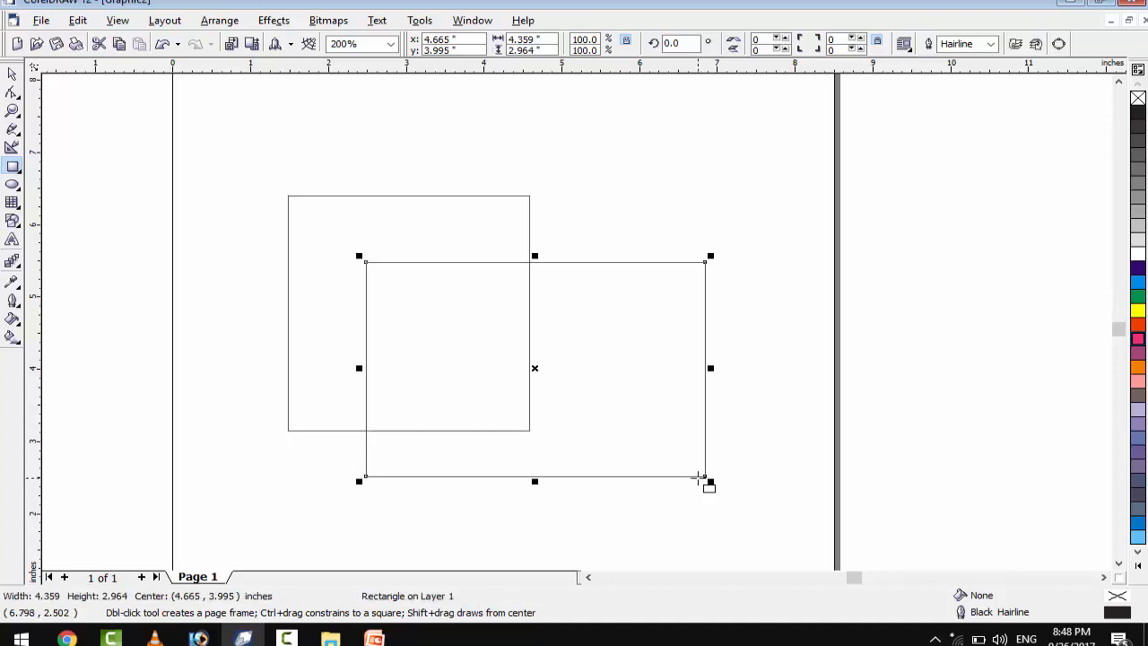
# Fill the back rectangle with red and the front rectangle with cyan.
pyautogui.click(468, 238)
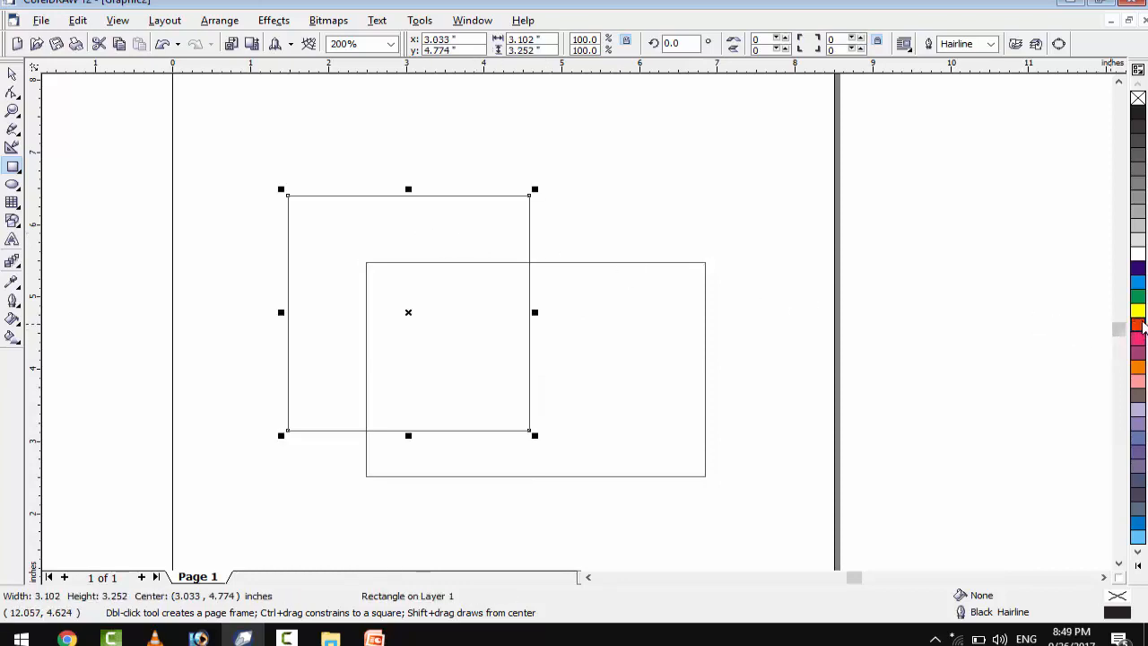
pyautogui.click(1137, 325)
pyautogui.click(649, 320)
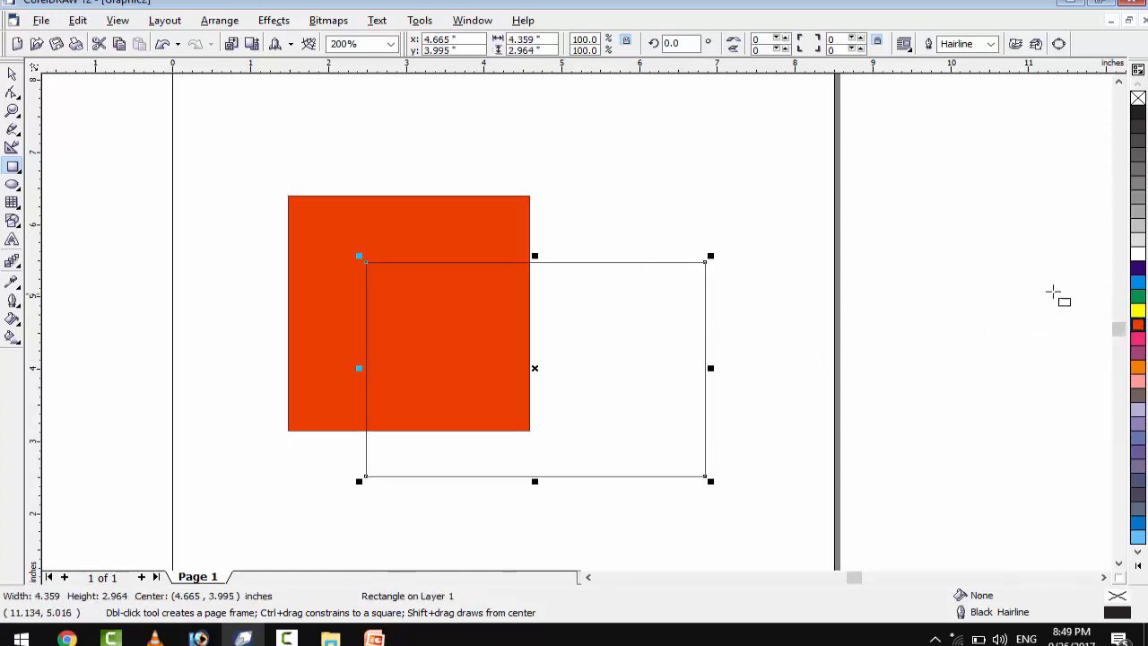
pyautogui.click(1138, 283)
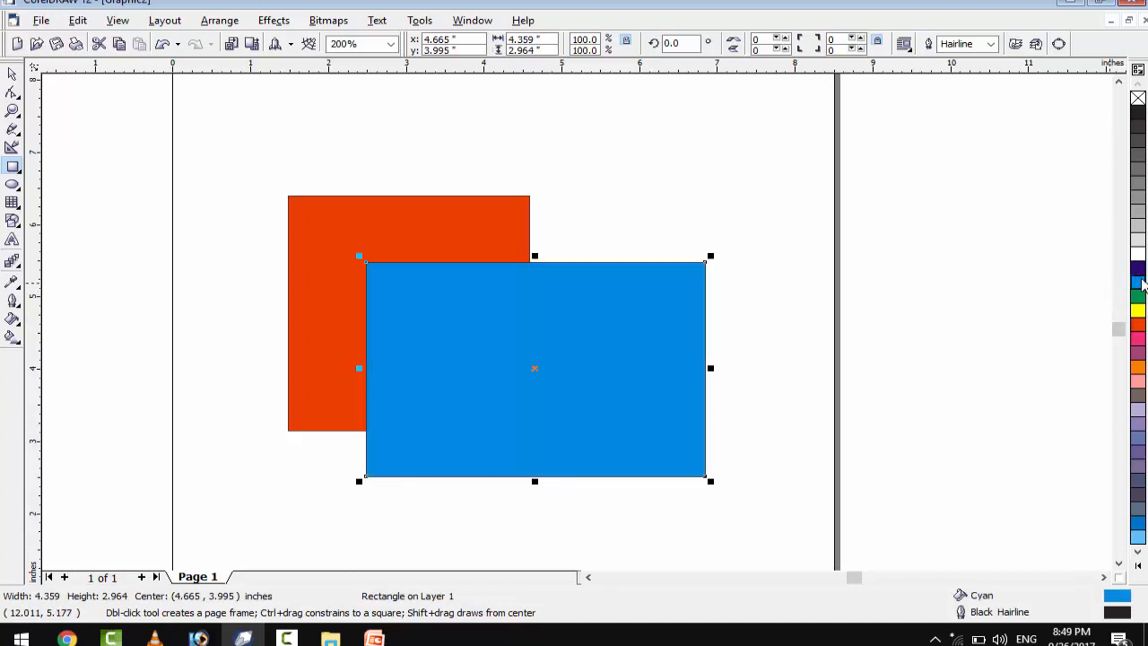
# Select the red and cyan rectangles together and apply Front Minus Back.
pyautogui.click(13, 74)
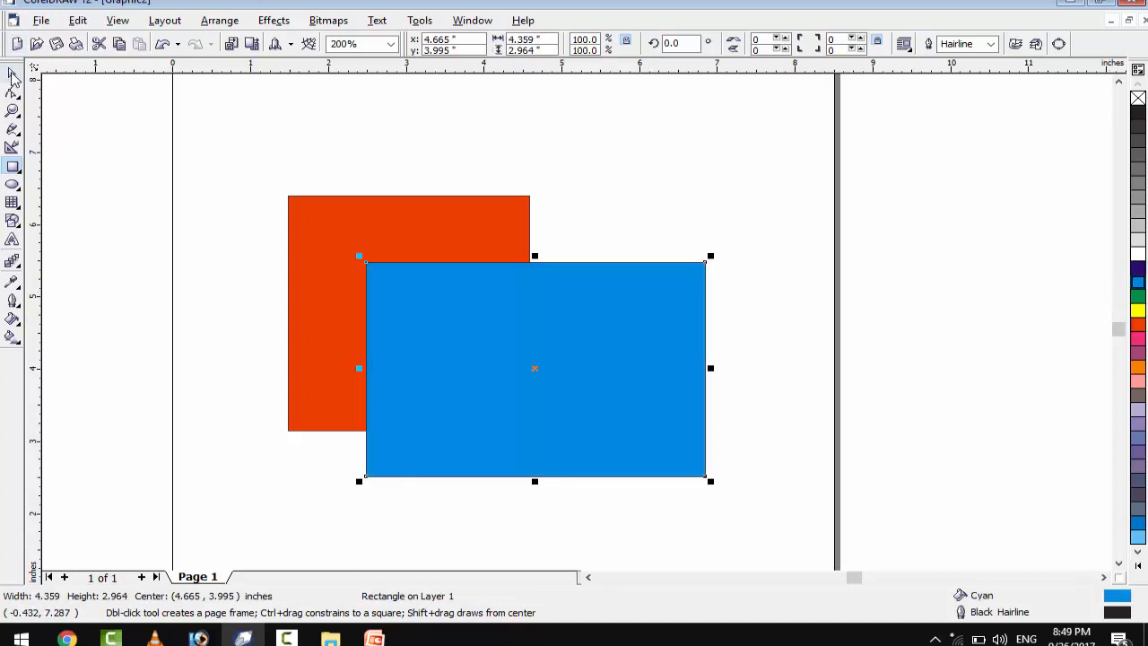
pyautogui.moveTo(194, 157); pyautogui.dragTo(790, 551)
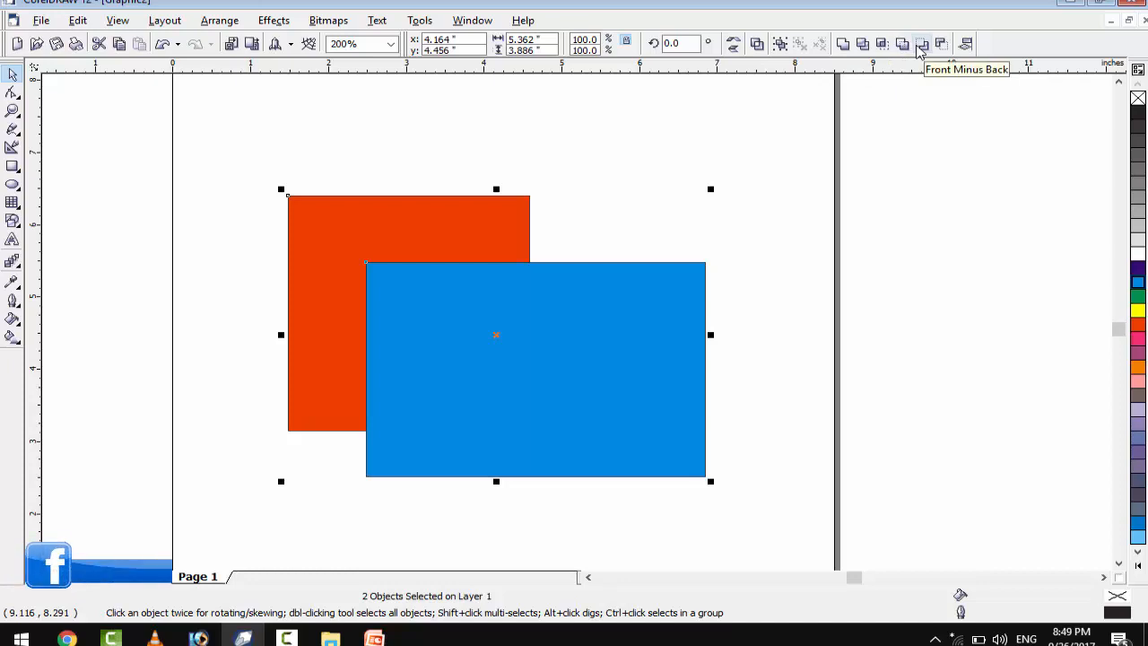
pyautogui.click(919, 52)
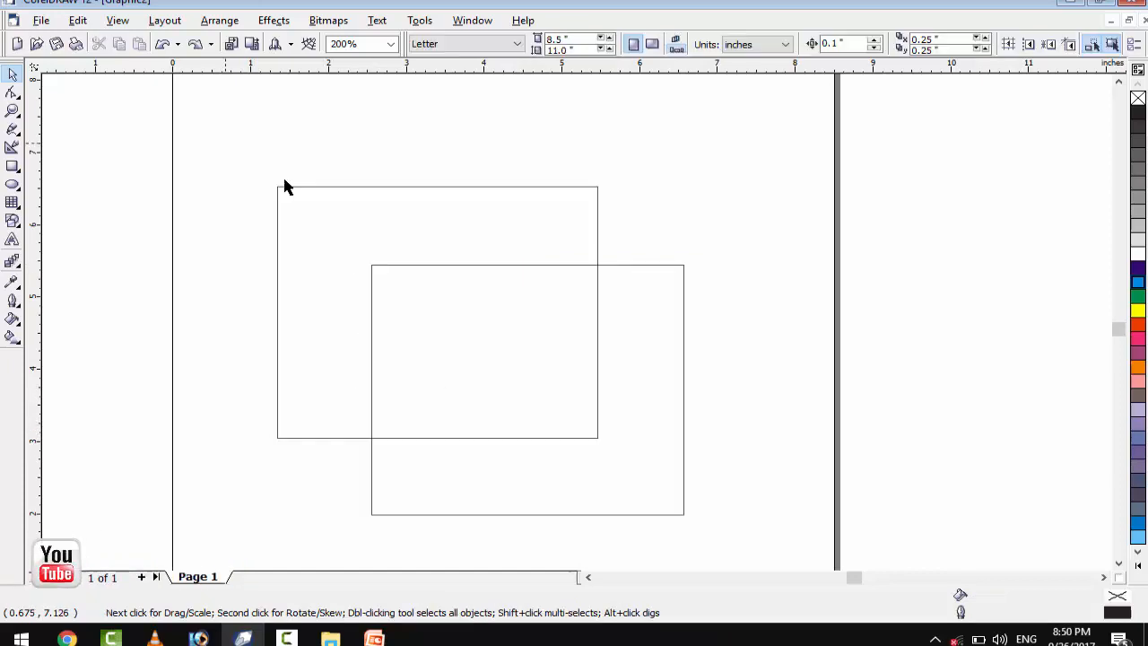
# Apply Back Minus Front to the two unfilled overlapping rectangles and delete the resulting L-shaped piece.
pyautogui.moveTo(225, 144); pyautogui.dragTo(804, 530)
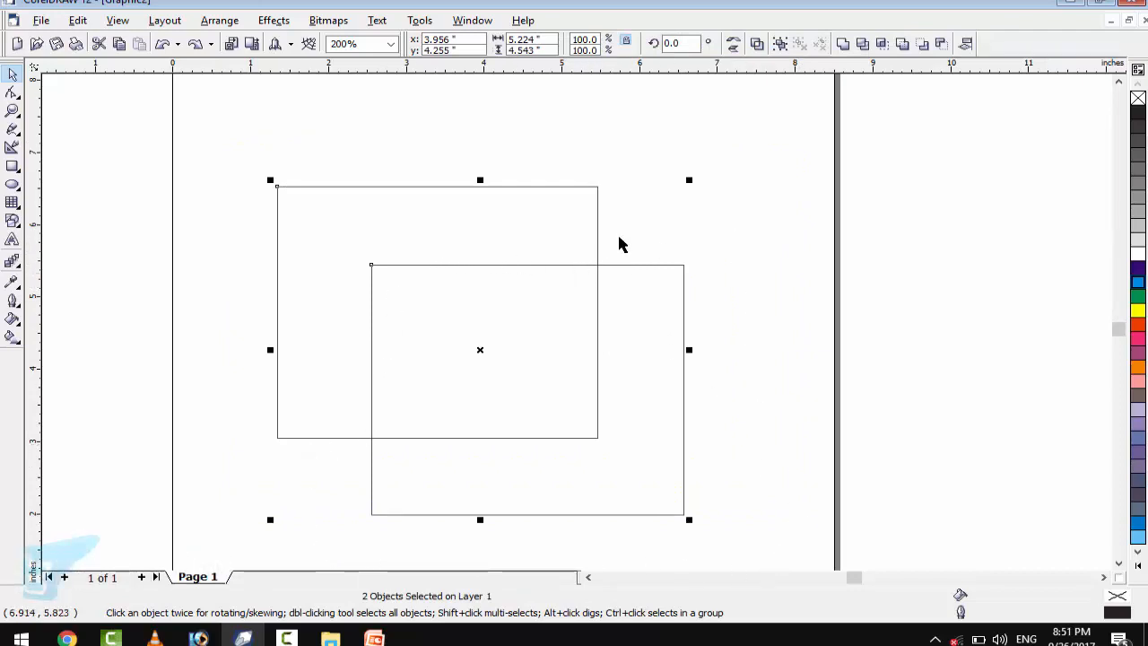
pyautogui.click(940, 46)
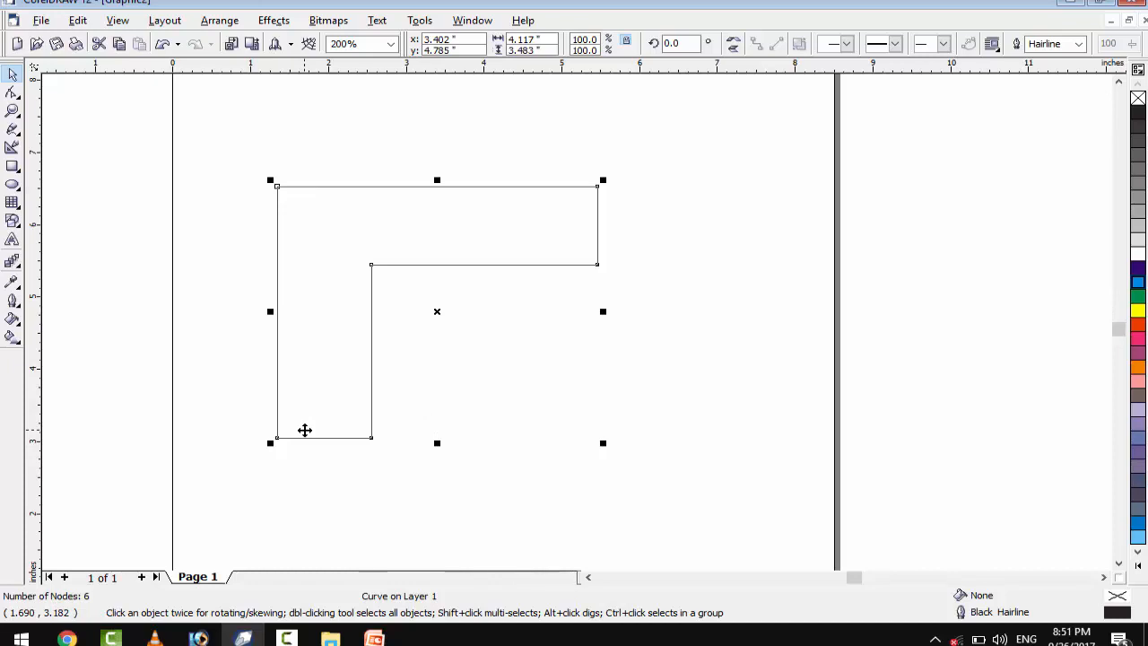
pyautogui.click(305, 430)
pyautogui.press('Delete')
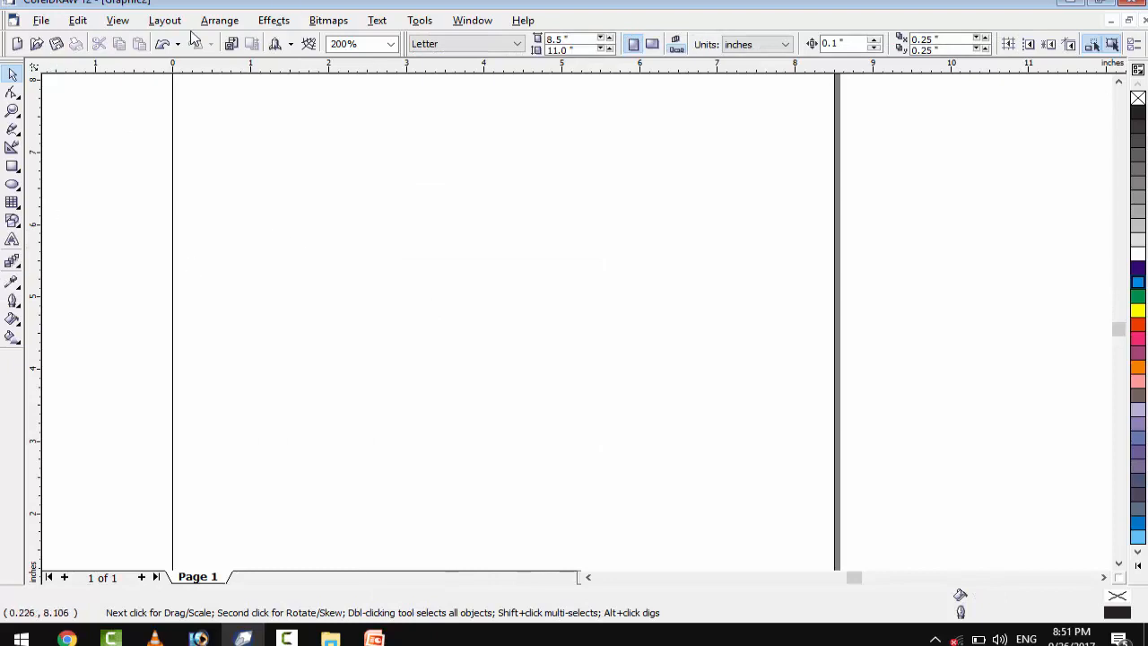
pyautogui.click(162, 25)
pyautogui.moveTo(211, 25)
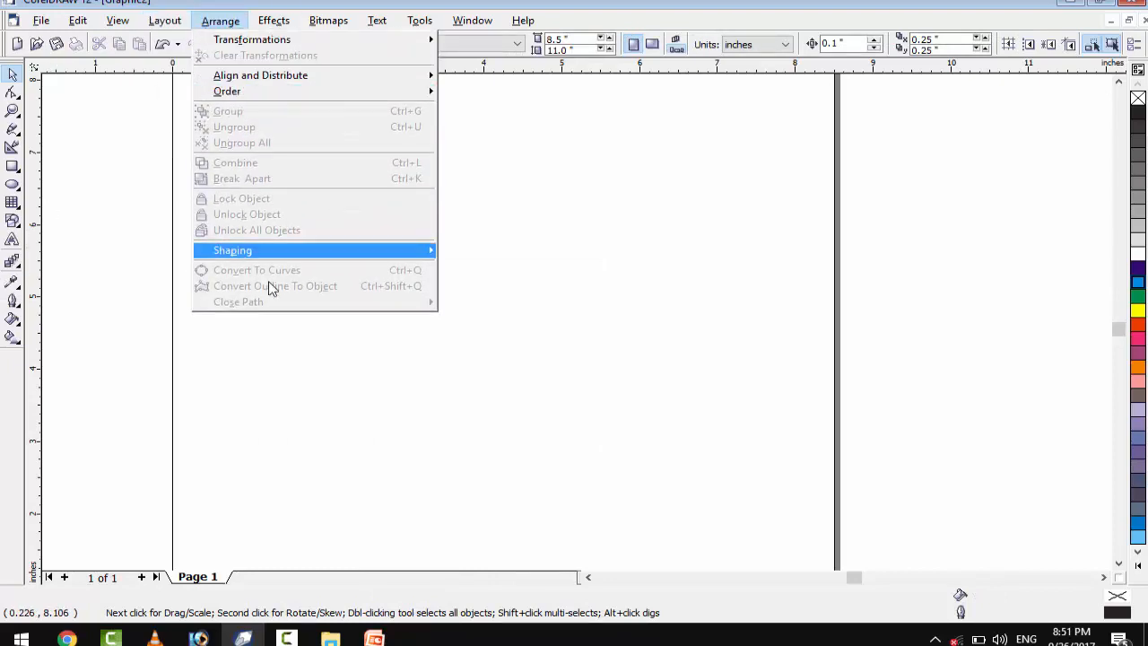
pyautogui.click(547, 200)
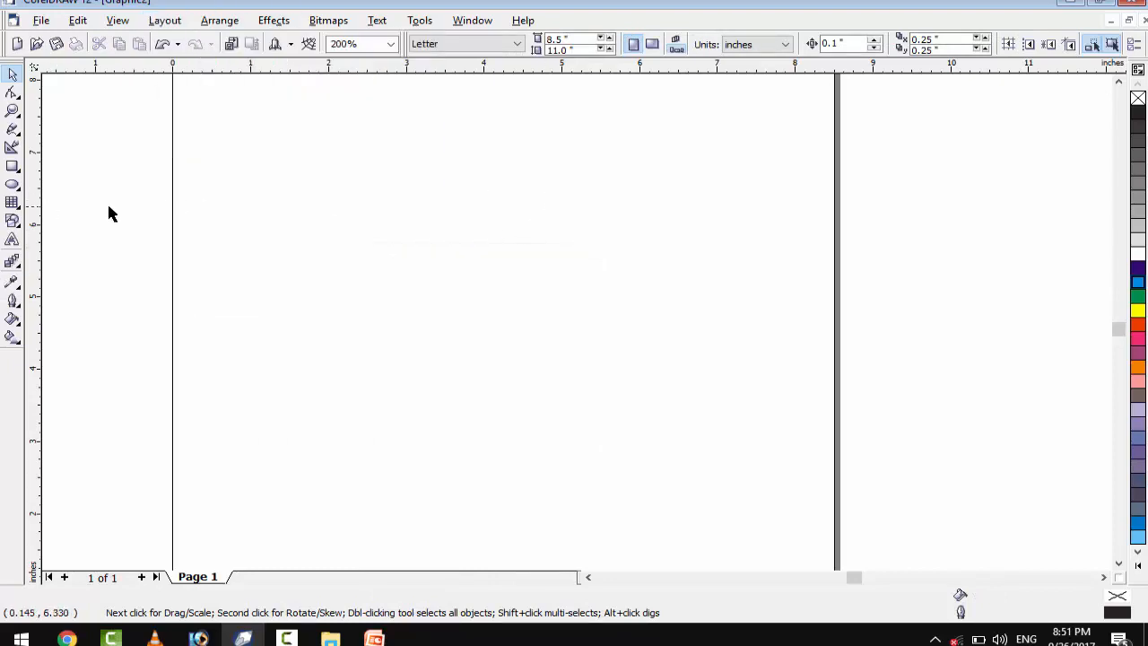
# Draw a rectangle about 5.86 by 3.06 inches and shift it horizontally so its centre is at about x 4.04 inches.
pyautogui.click(13, 167)
pyautogui.moveTo(329, 181); pyautogui.dragTo(786, 402)
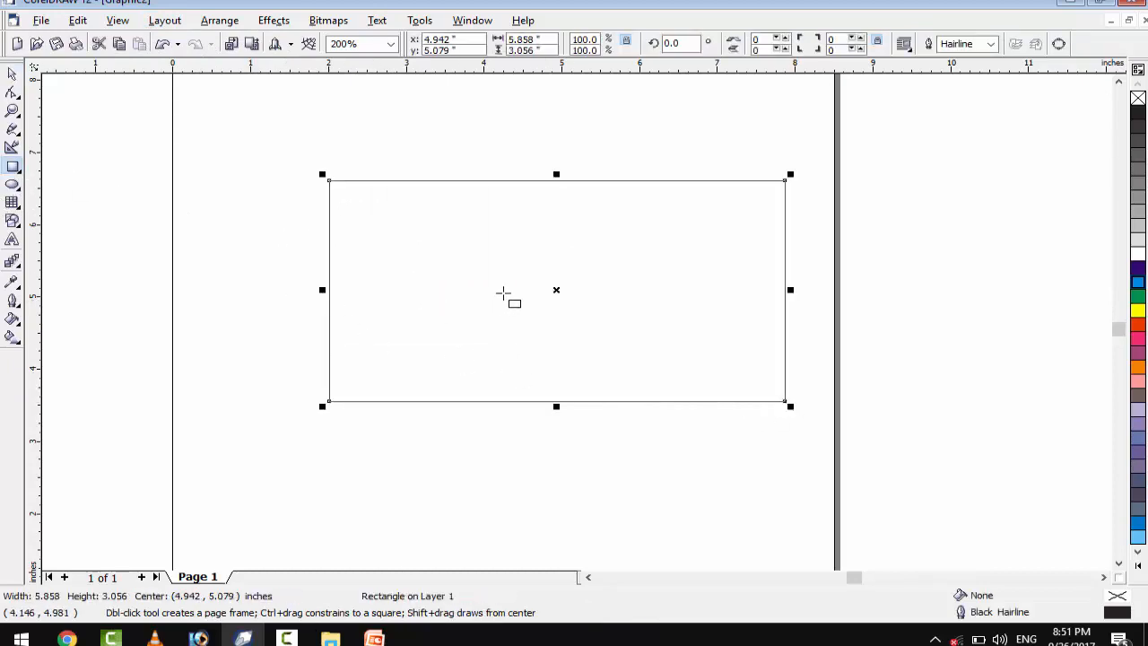
pyautogui.moveTo(486, 293); pyautogui.dragTo(485, 292)
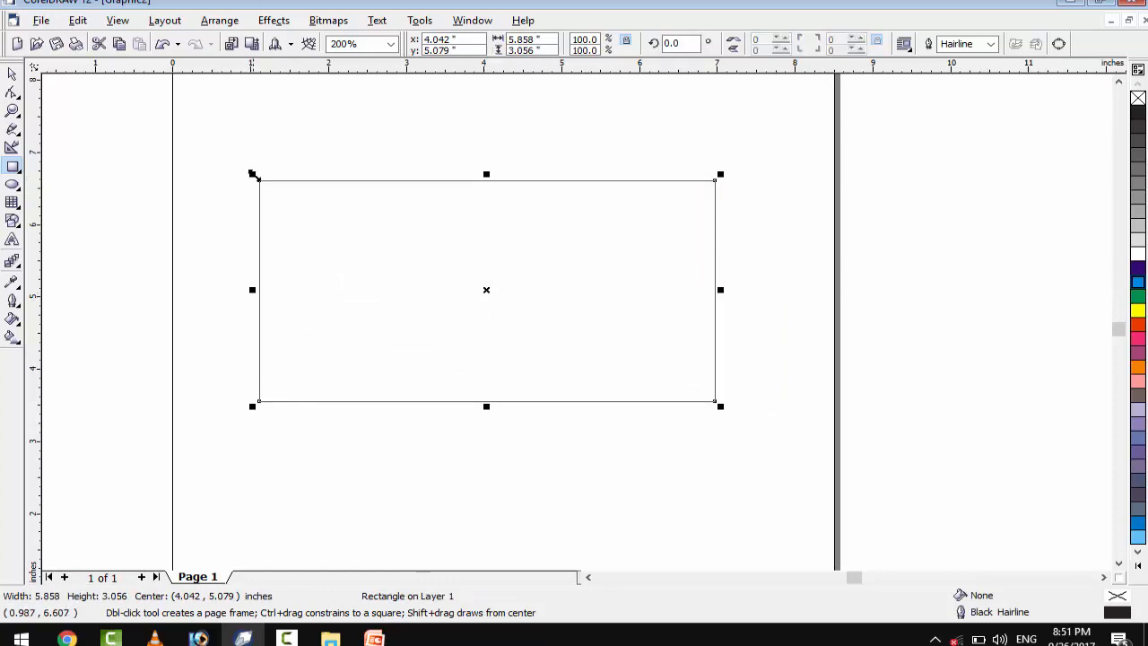
# Resize the rectangle to about 5.78 by 2.53 inches and convert it to curves.
pyautogui.moveTo(252, 174); pyautogui.dragTo(330, 213)
pyautogui.moveTo(330, 309); pyautogui.dragTo(258, 309)
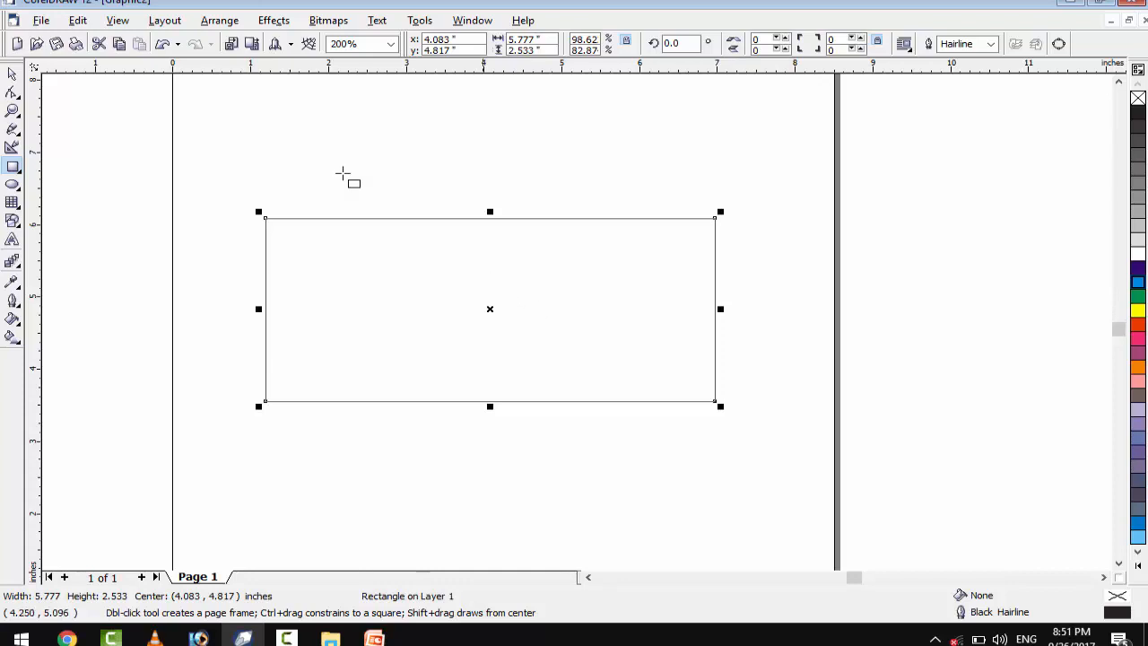
pyautogui.click(222, 24)
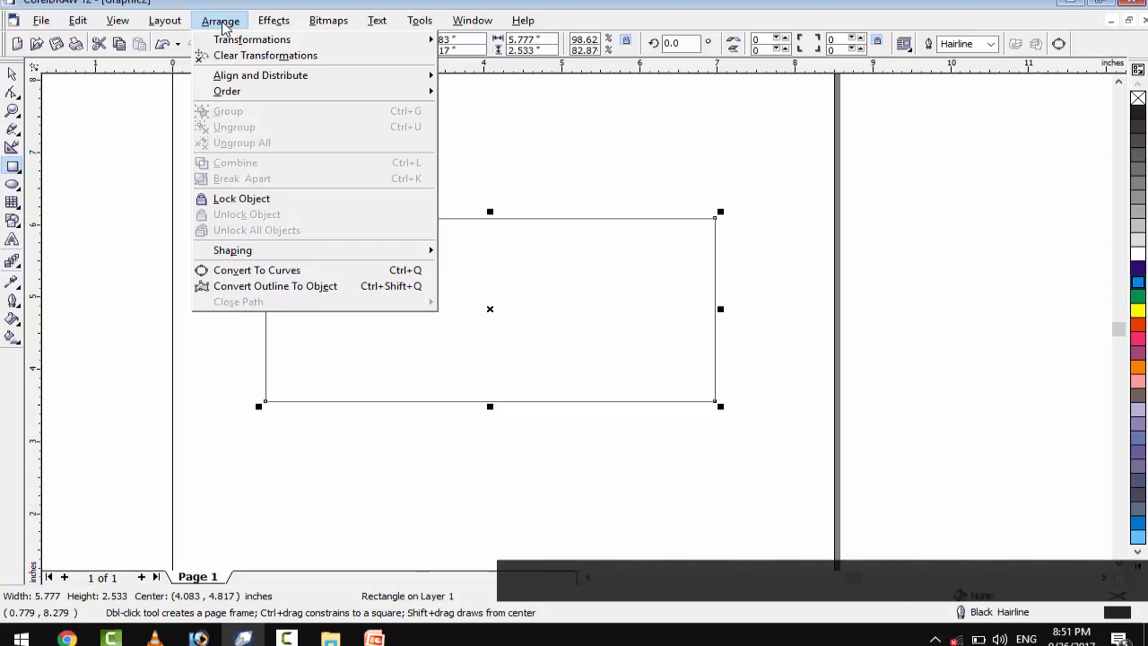
pyautogui.click(259, 273)
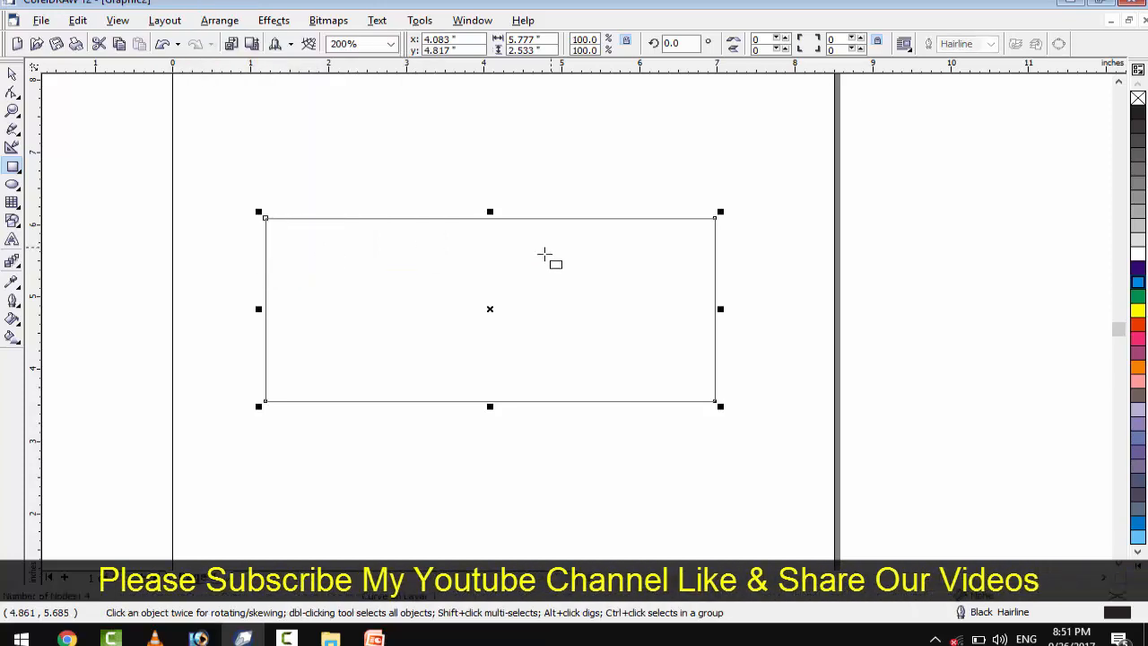
# Add a node midway on the shape's right and left sides and pull them outward into points at about x 8.91 and -0.91 inches.
pyautogui.click(12, 95)
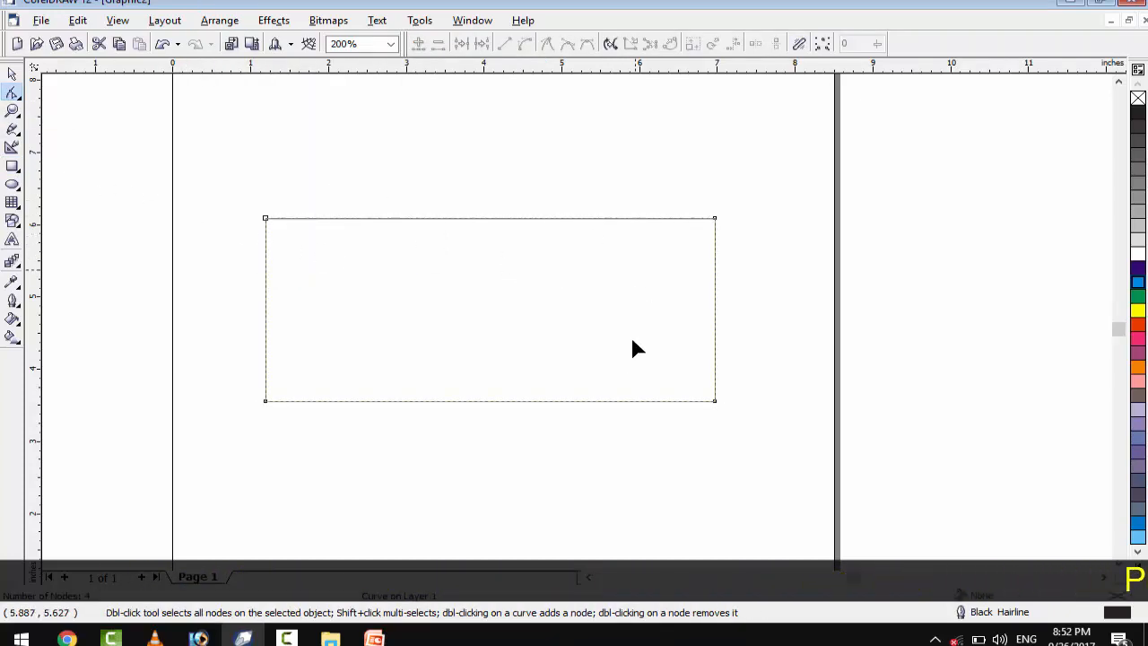
pyautogui.doubleClick(716, 325)
pyautogui.moveTo(716, 325); pyautogui.dragTo(861, 320)
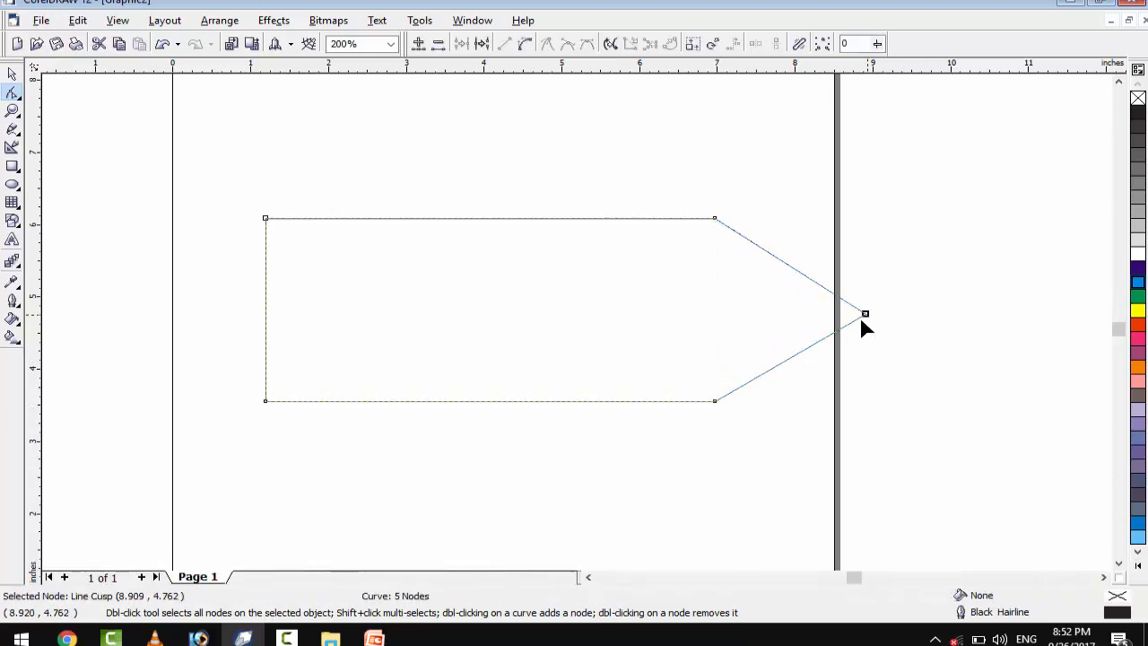
pyautogui.doubleClick(264, 317)
pyautogui.moveTo(264, 317); pyautogui.dragTo(102, 318)
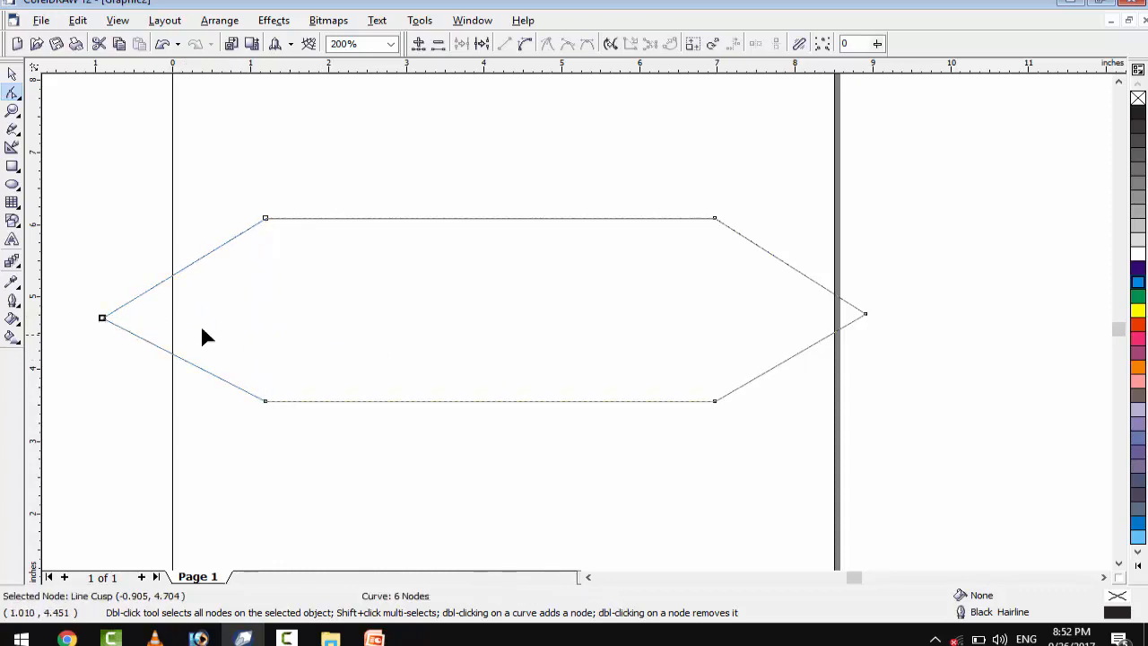
# Add a node on the upper-left slanted edge, move it outward to about (0.18, 5.79) inches, and select a point on the lower-left slanted edge.
pyautogui.doubleClick(199, 260)
pyautogui.moveTo(198, 260); pyautogui.dragTo(185, 238)
pyautogui.click(210, 376)
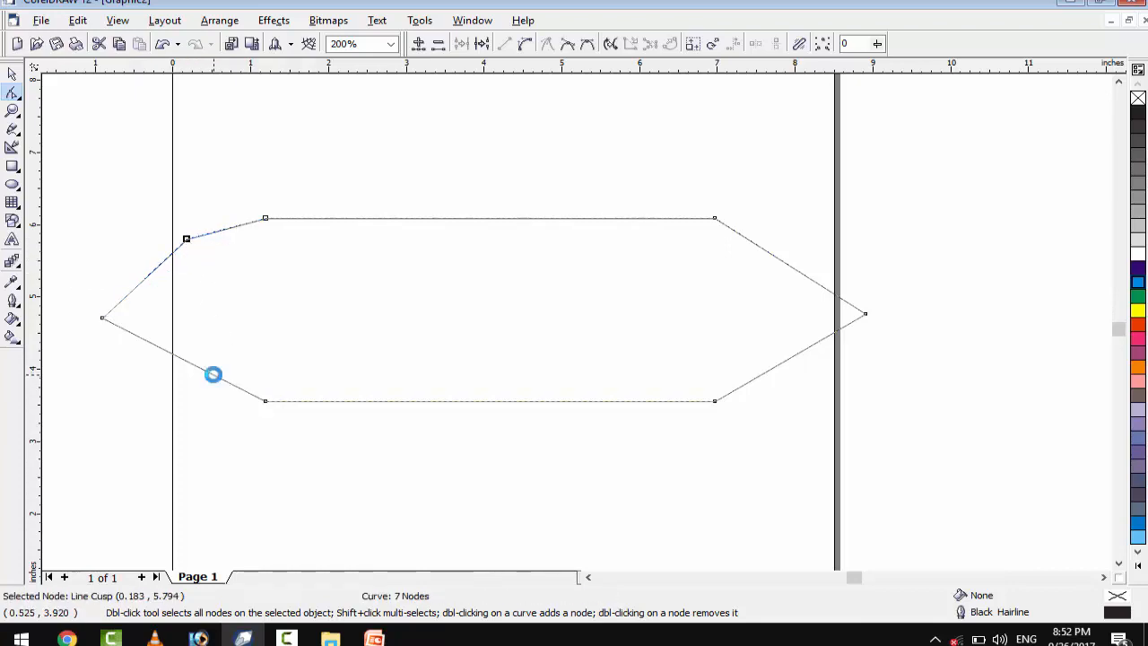